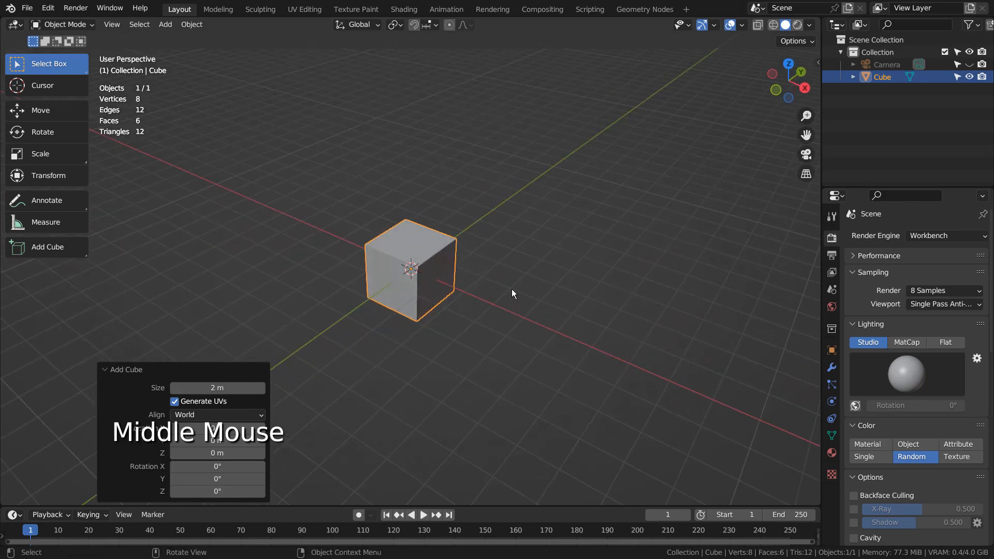
# Step: Duplicate the cube and place the copy along the Y axis, just clear of the original
pyautogui.hotkey('shift', 'd')
pyautogui.press('y')
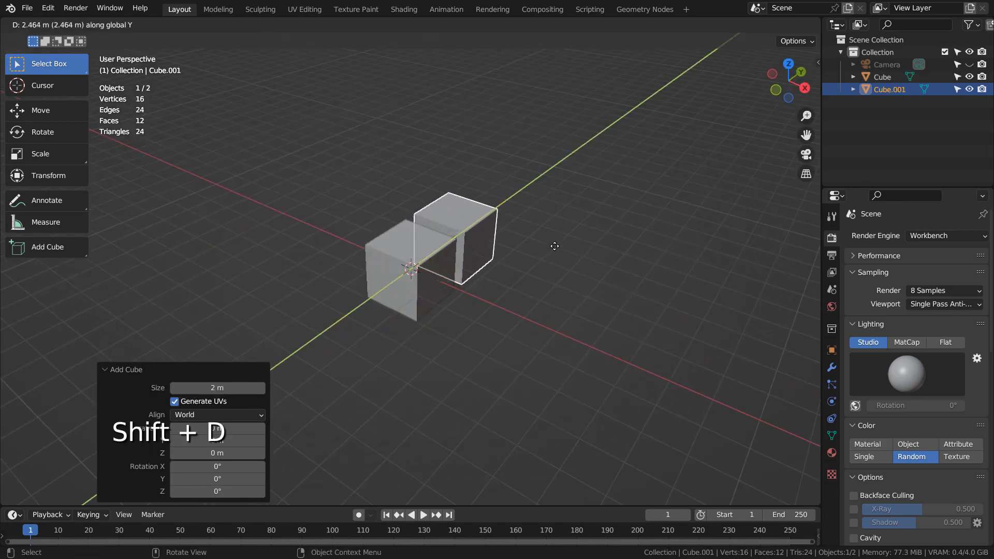
pyautogui.click(557, 243)
# Step: Extrude the copied cube's top face and raise it along Z by about half the cube's height
pyautogui.press('Tab')
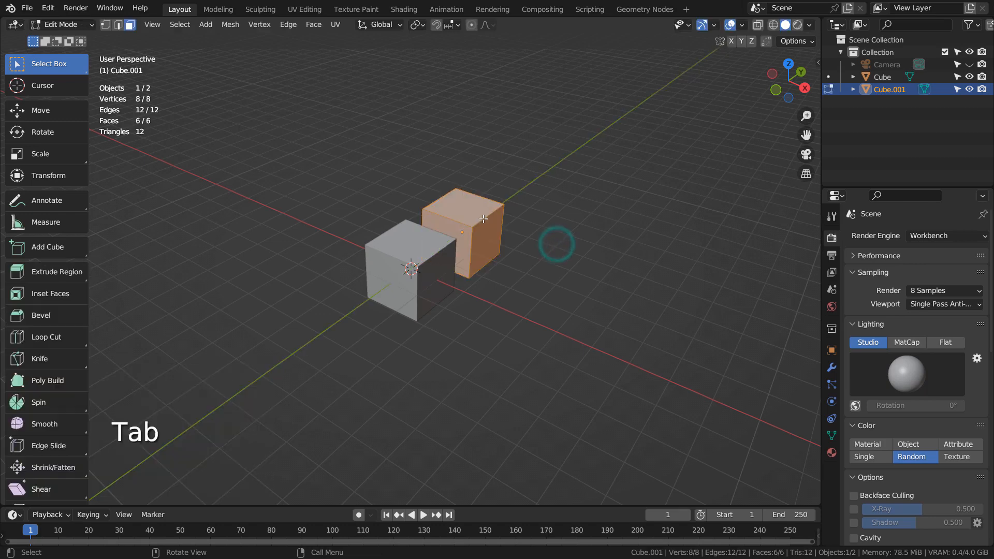
pyautogui.press('3')
pyautogui.click(465, 211)
pyautogui.press('2')
pyautogui.press('e')
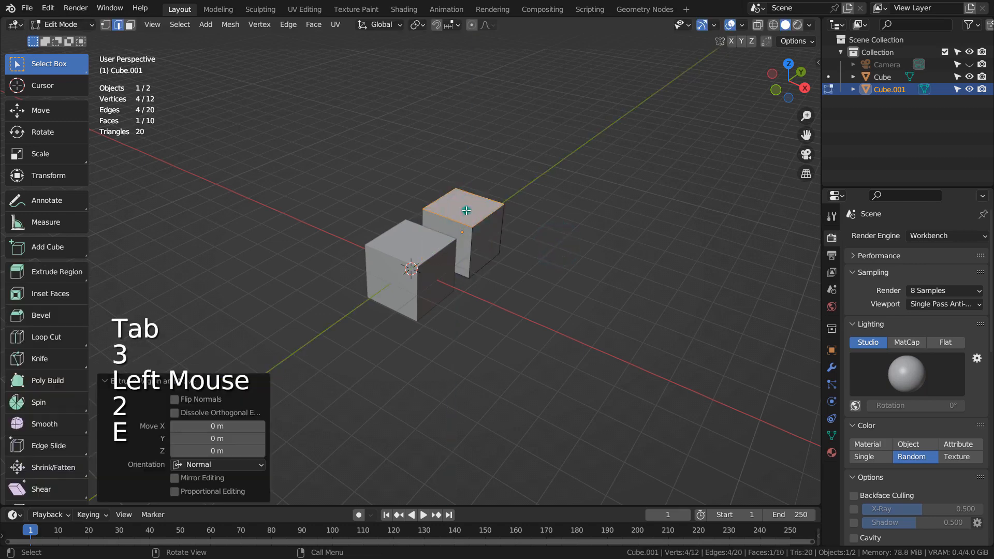
pyautogui.press('3')
pyautogui.click(592, 246)
pyautogui.press('g')
pyautogui.press('z')
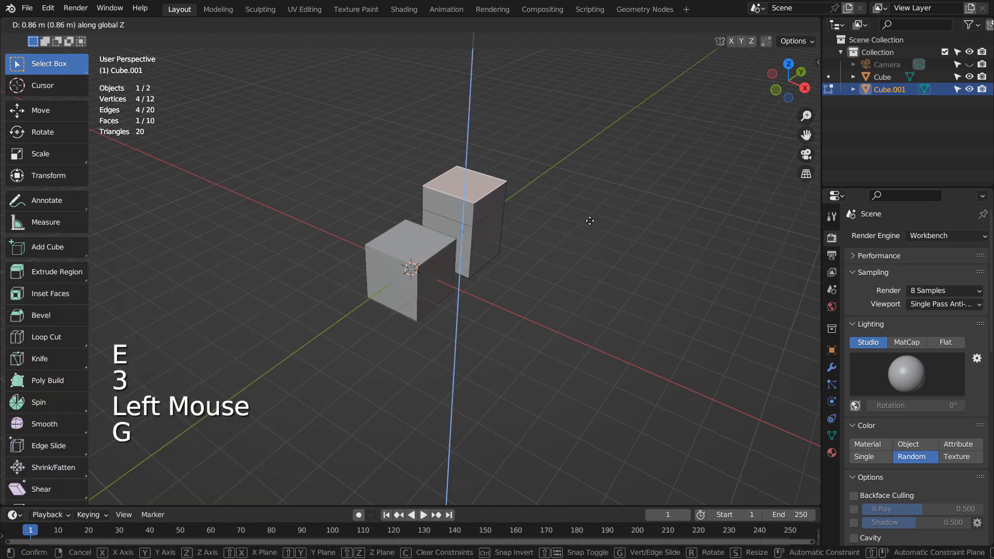
pyautogui.click(589, 214)
# Step: Extrude the two end faces of the taller block, facing away from the small cube, outward by about 3.76 m
pyautogui.moveTo(636, 265); pyautogui.dragTo(499, 250, button='middle')
pyautogui.click(543, 262)
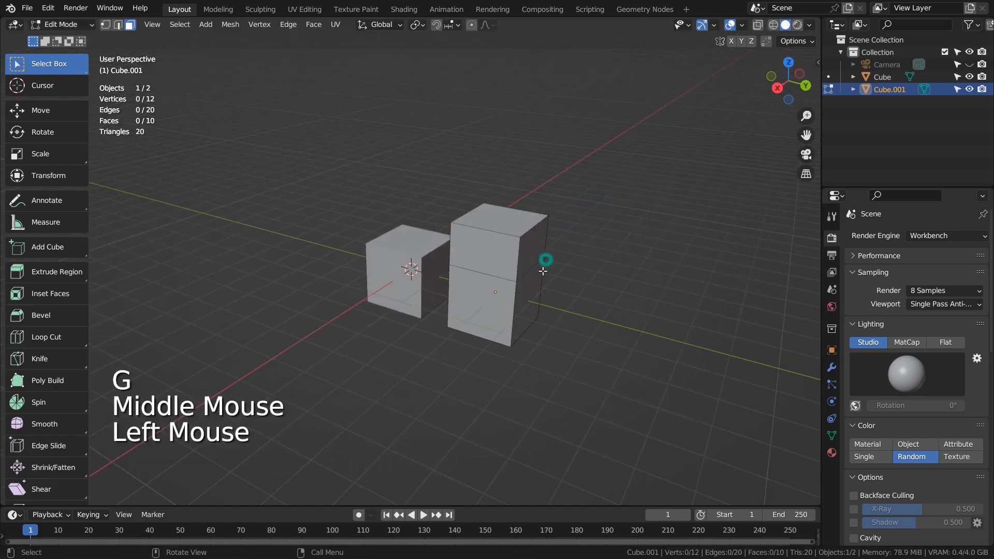
pyautogui.click(528, 298)
pyautogui.keyDown('shift'); pyautogui.click(531, 264); pyautogui.keyUp('shift')
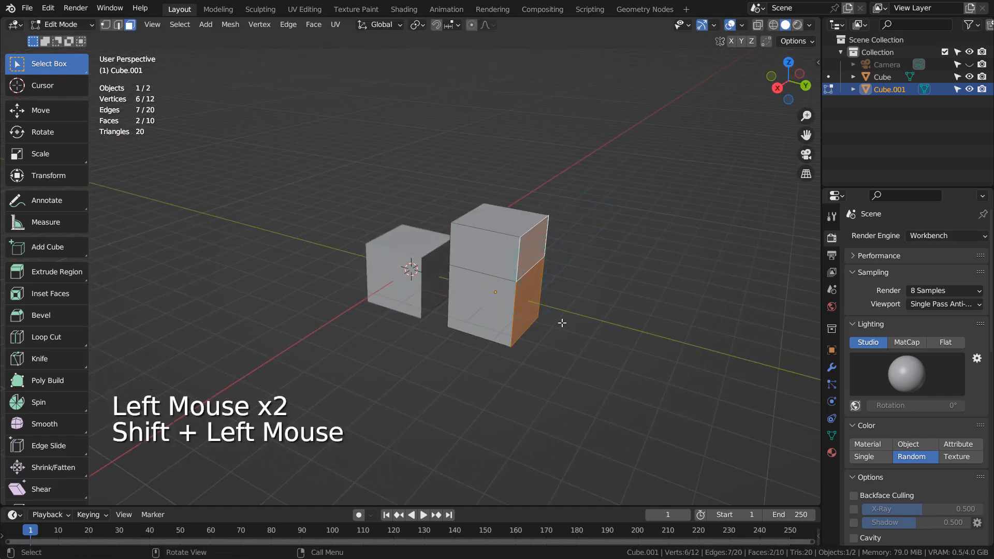
pyautogui.press('e')
pyautogui.click(715, 332)
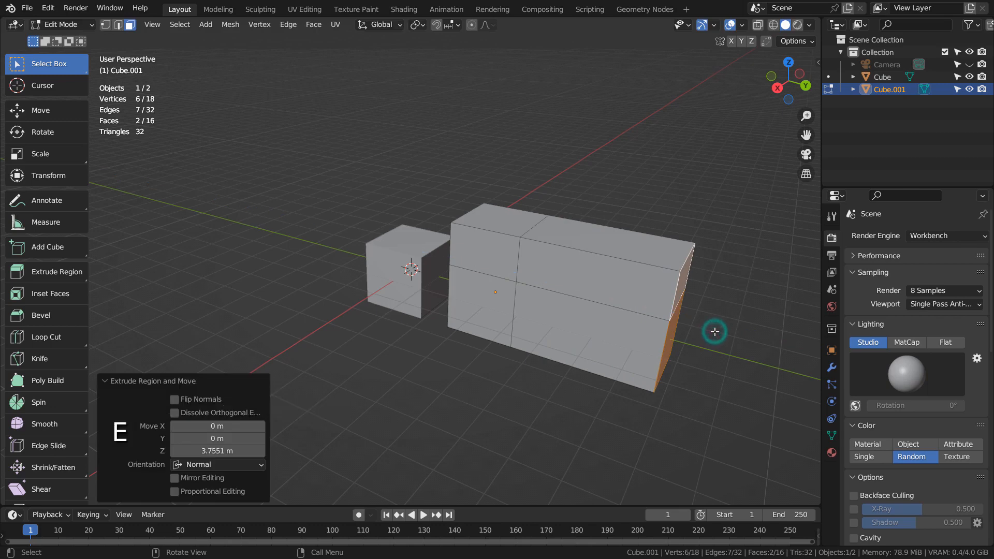
pyautogui.press('Tab')
# Step: Widen the long block by 1.408 along X, and move it along Y closer to the small cube
pyautogui.moveTo(569, 322); pyautogui.dragTo(620, 298, button='middle')
pyautogui.click(552, 247)
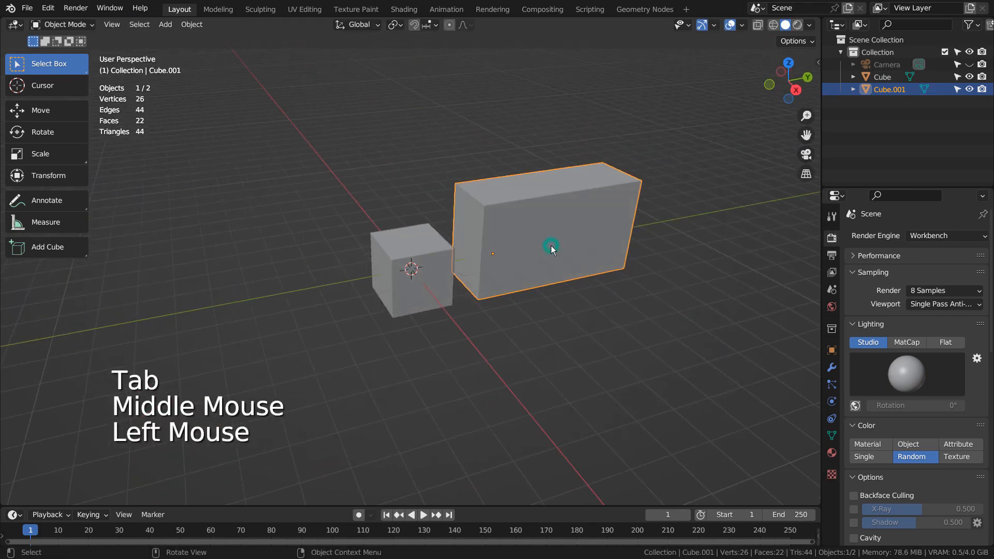
pyautogui.press('s')
pyautogui.press('x')
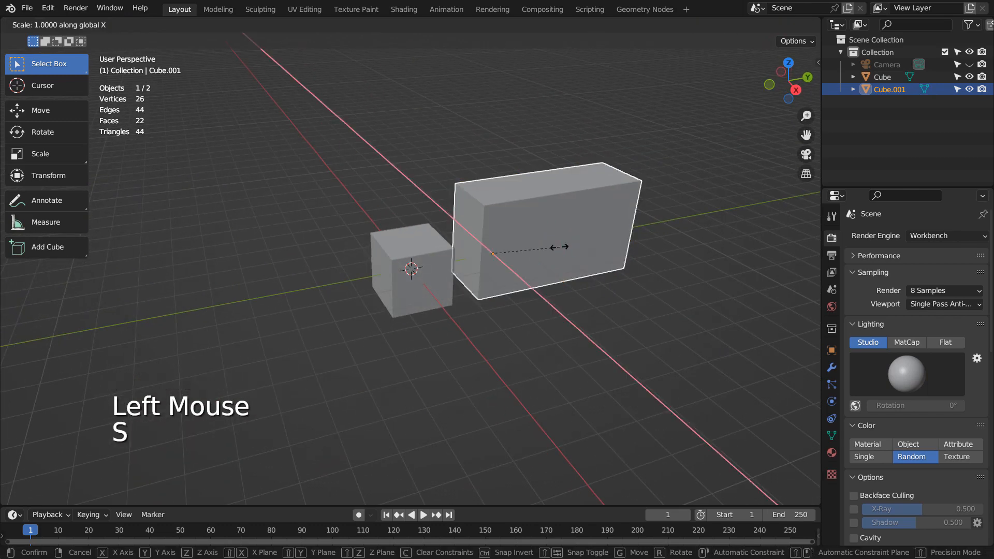
pyautogui.click(587, 257)
pyautogui.press('g')
pyautogui.press('y')
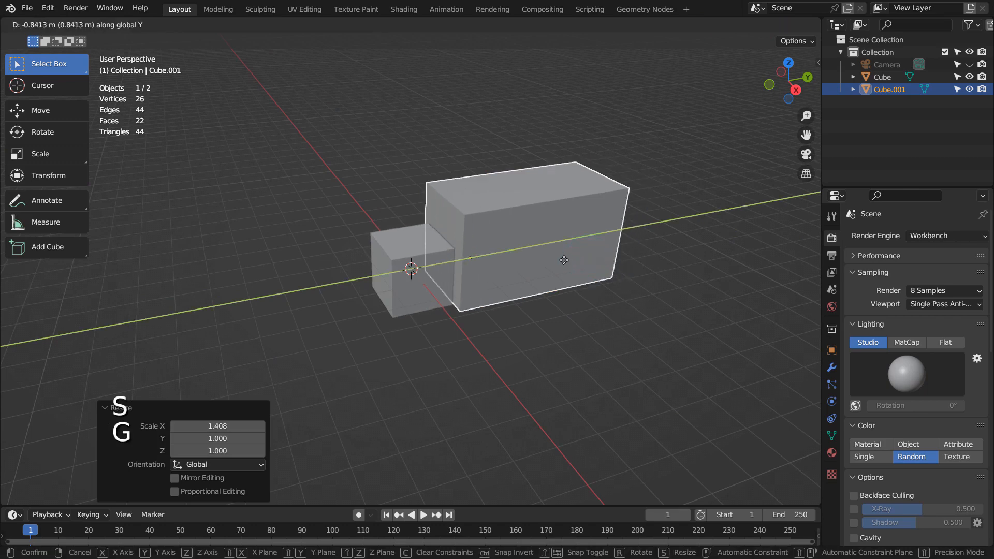
pyautogui.click(560, 260)
# Step: Add a cylinder mesh and rotate it 90° about the Y axis
pyautogui.moveTo(557, 295); pyautogui.dragTo(564, 274, button='middle')
pyautogui.click(497, 338)
pyautogui.hotkey('shift', 'a')
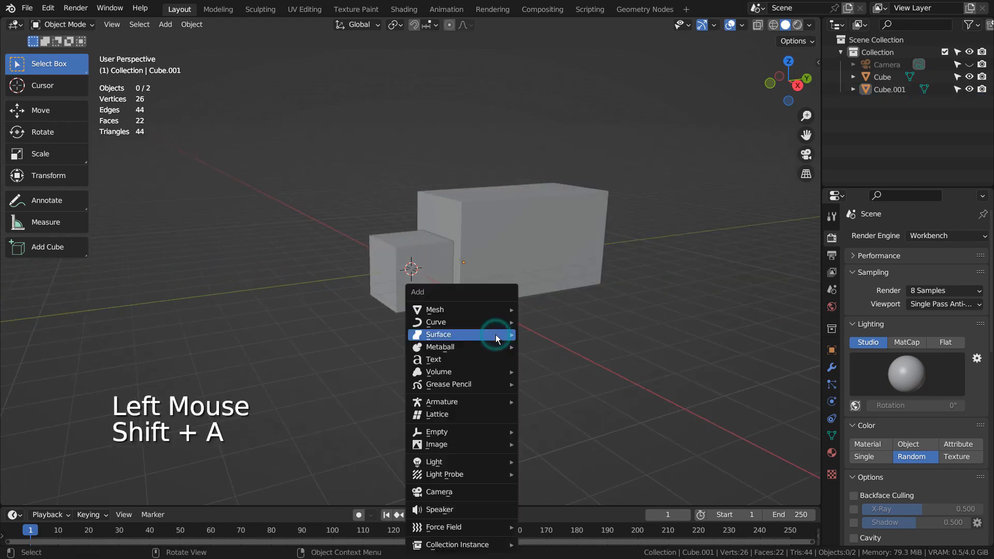
pyautogui.moveTo(492, 314)
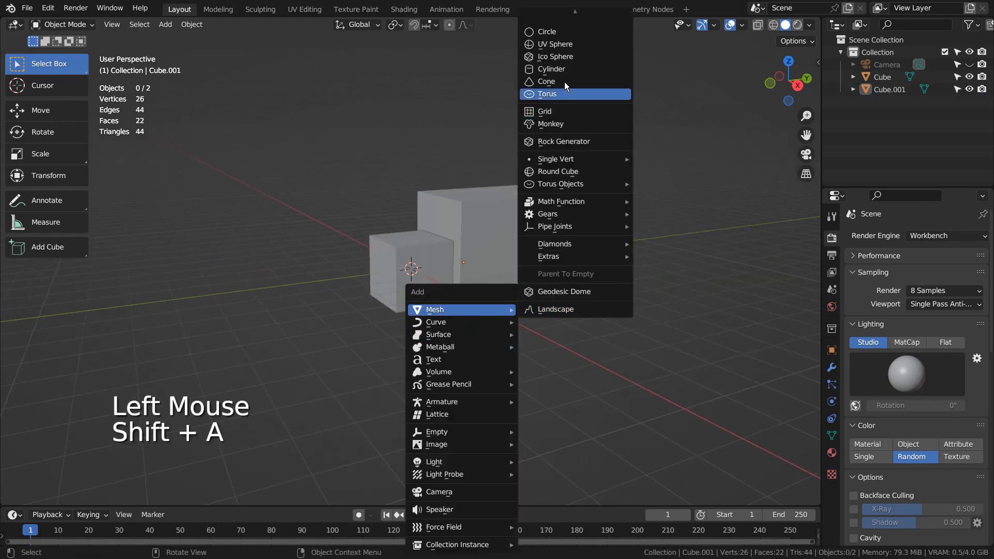
pyautogui.moveTo(563, 13)
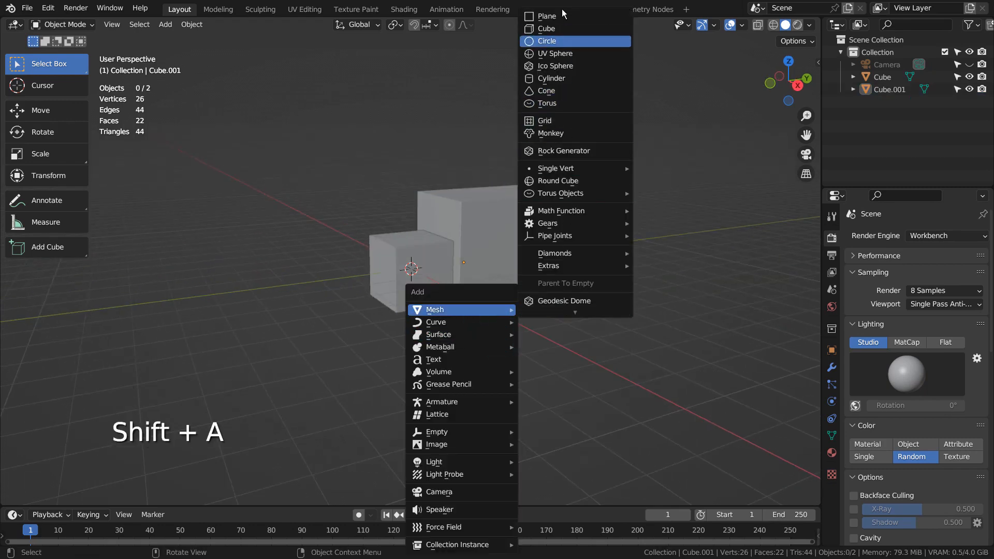
pyautogui.click(553, 78)
pyautogui.write('ry')
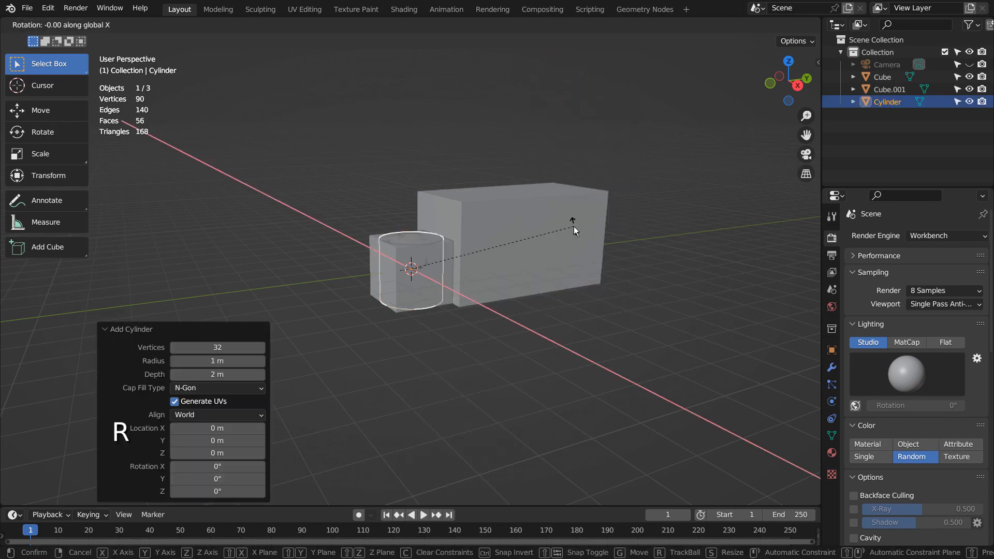
pyautogui.write('90')
pyautogui.press('Return')
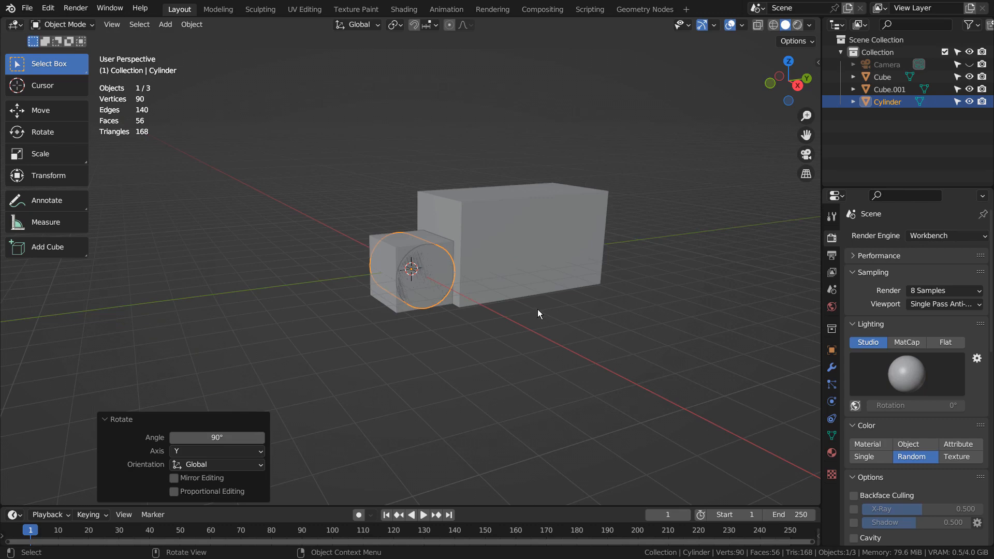
# Step: In front view, place the cylinder at the lower -X corner of the truck and flatten it to 0.251 along X
pyautogui.press('KP_1')
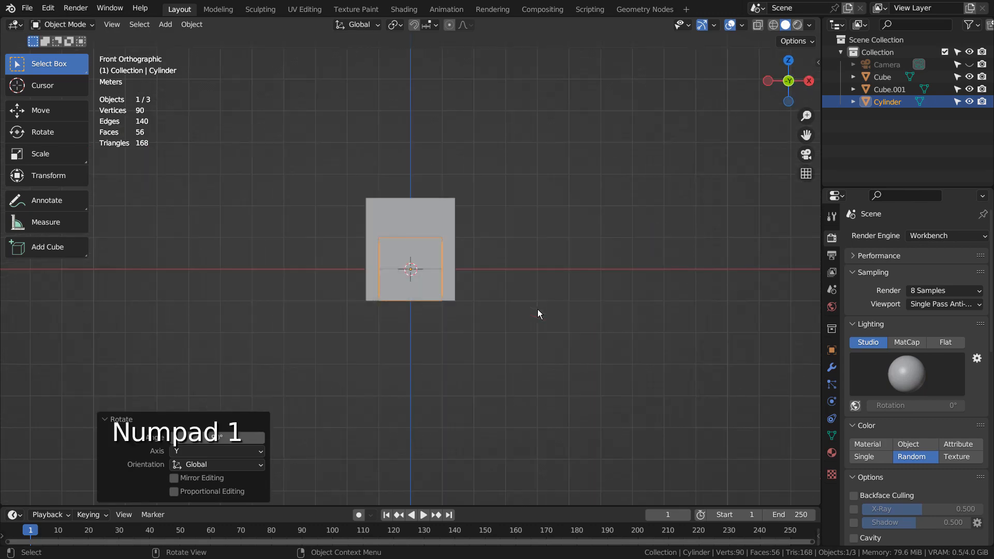
pyautogui.press('g')
pyautogui.click(506, 355)
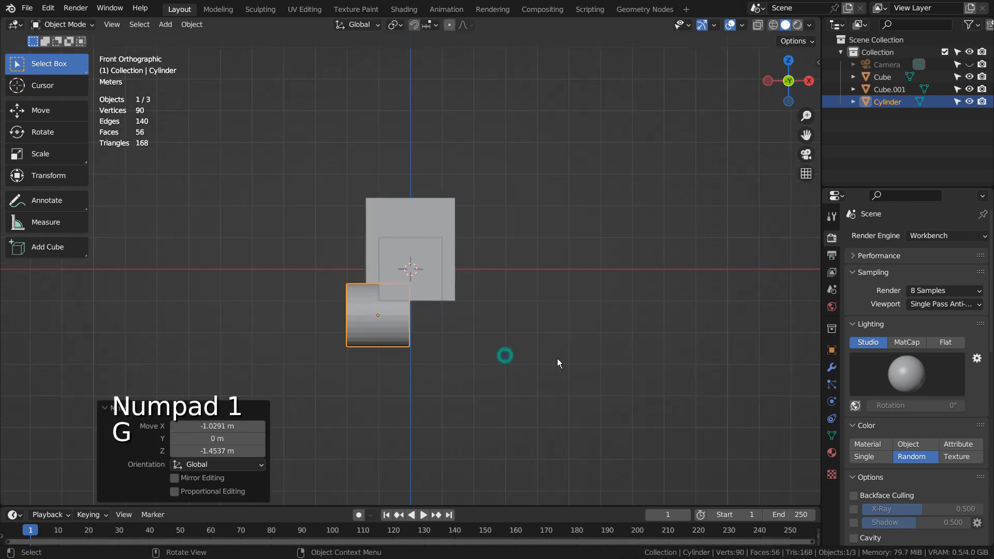
pyautogui.press('s')
pyautogui.press('x')
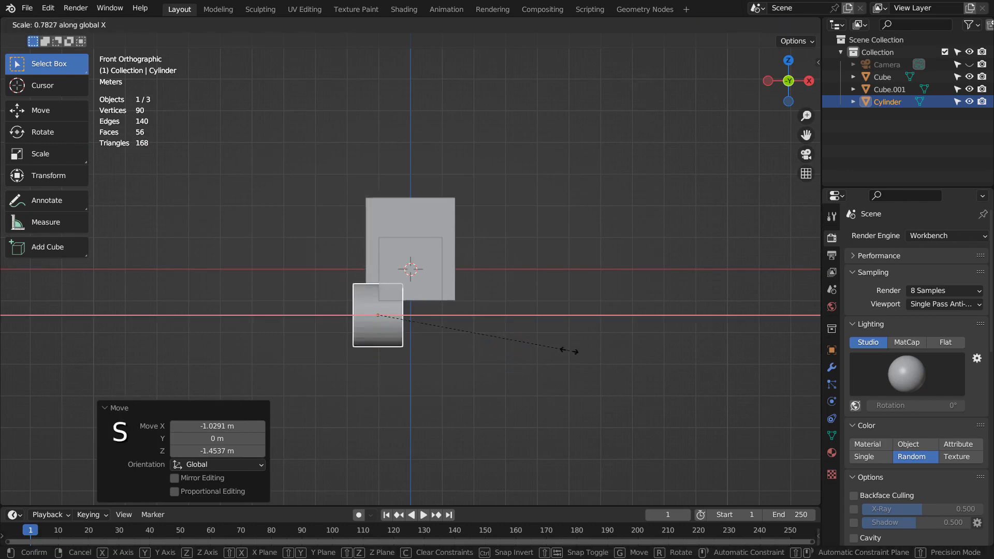
pyautogui.click(440, 327)
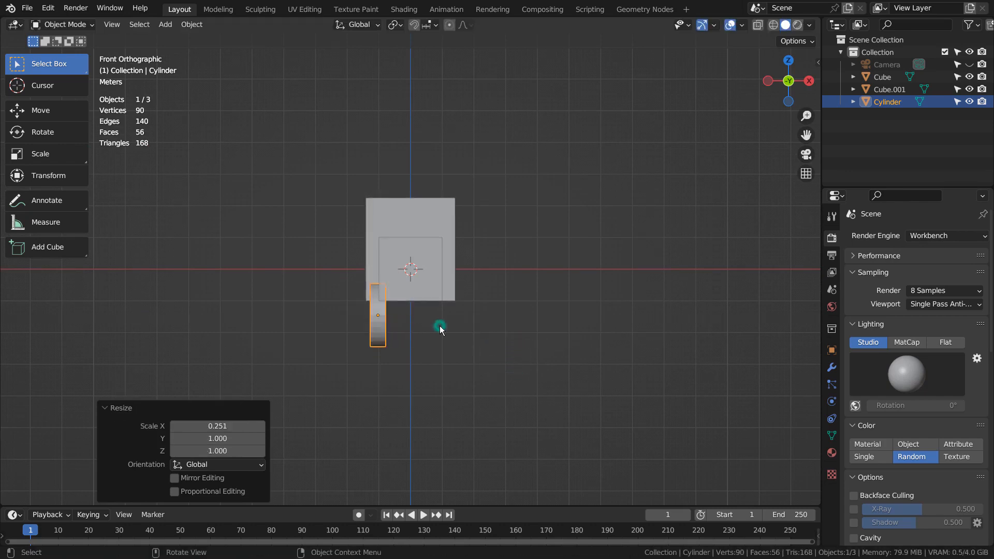
pyautogui.press('g')
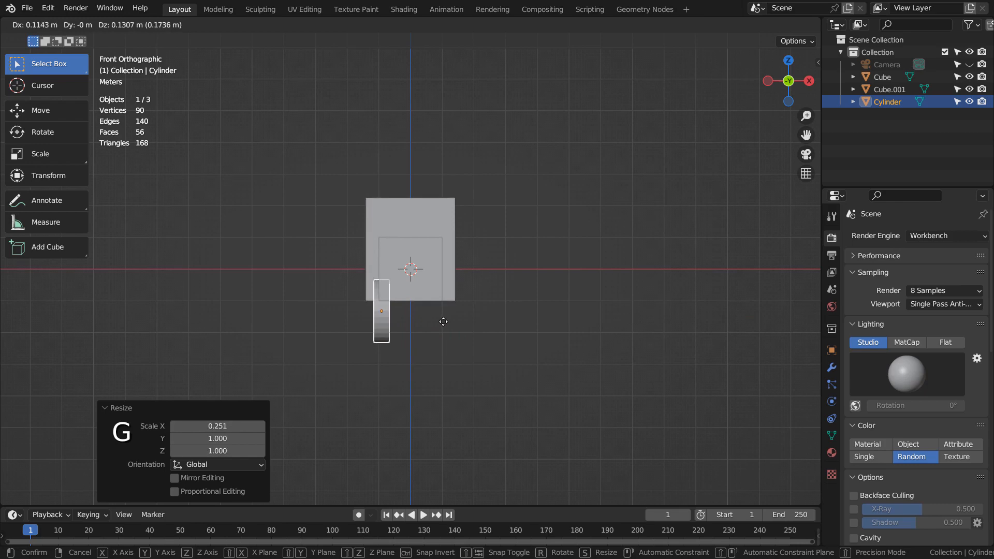
pyautogui.click(441, 323)
# Step: Scale the wheel uniformly to 0.644 and raise it about 0.2 m along Z under the cab
pyautogui.moveTo(442, 324); pyautogui.dragTo(543, 337, button='middle')
pyautogui.press('s')
pyautogui.click(498, 330)
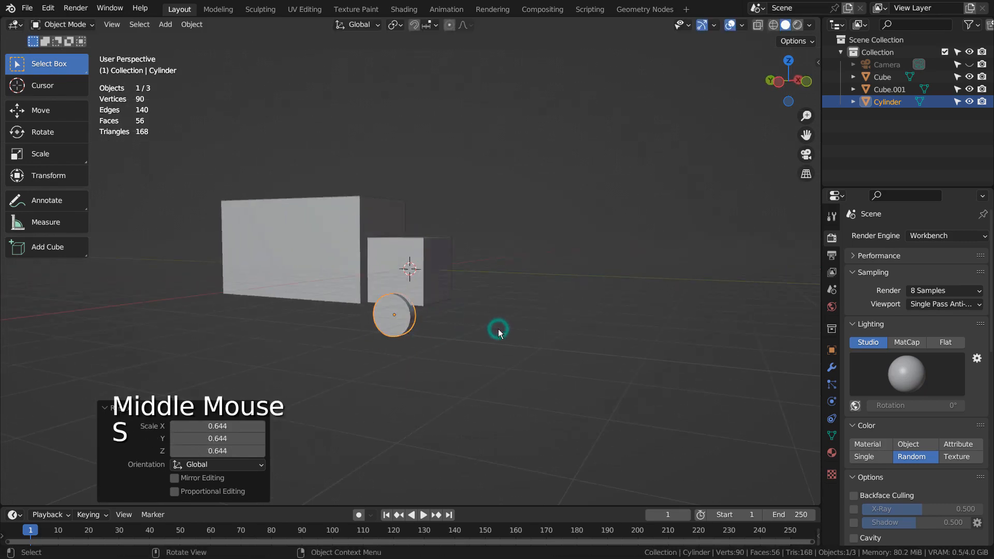
pyautogui.press('g')
pyautogui.press('z')
pyautogui.click(508, 327)
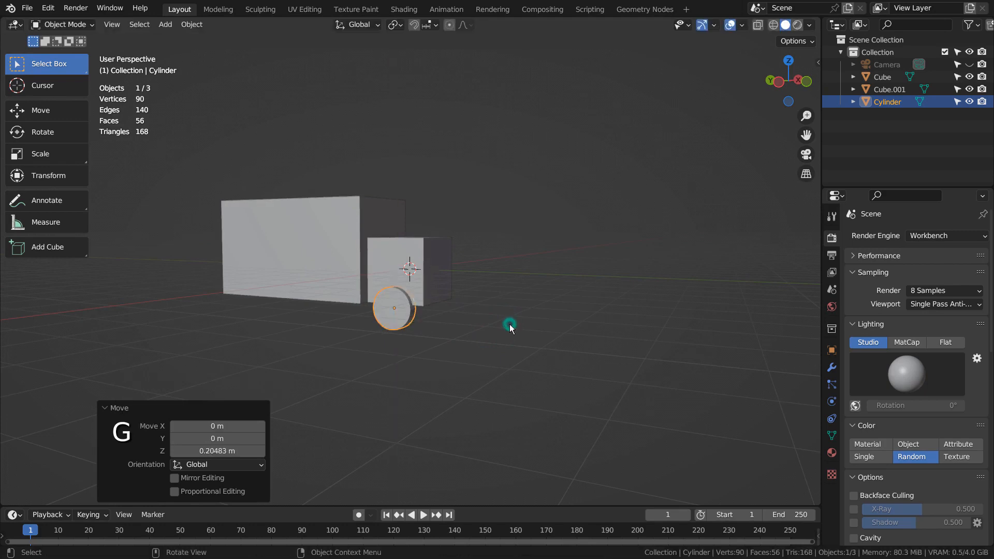
# Step: Duplicate the wheel along Y to the rear of the cargo box and join both wheels into one object
pyautogui.moveTo(508, 327); pyautogui.dragTo(537, 340, button='middle')
pyautogui.hotkey('shift', 'd')
pyautogui.press('y')
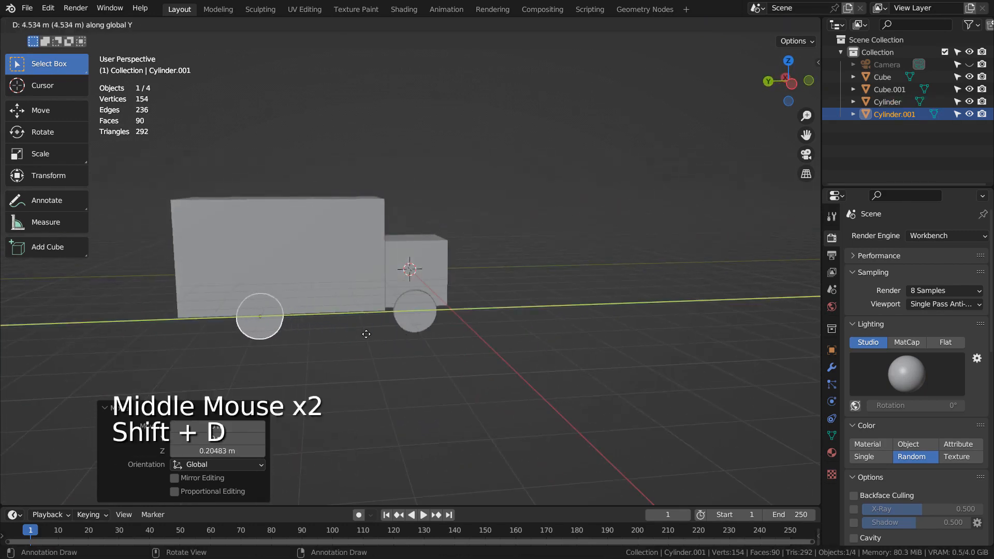
pyautogui.click(348, 333)
pyautogui.moveTo(532, 347); pyautogui.dragTo(403, 330, button='middle')
pyautogui.keyDown('shift'); pyautogui.click(401, 328); pyautogui.keyUp('shift')
pyautogui.hotkey('ctrl', 'j')
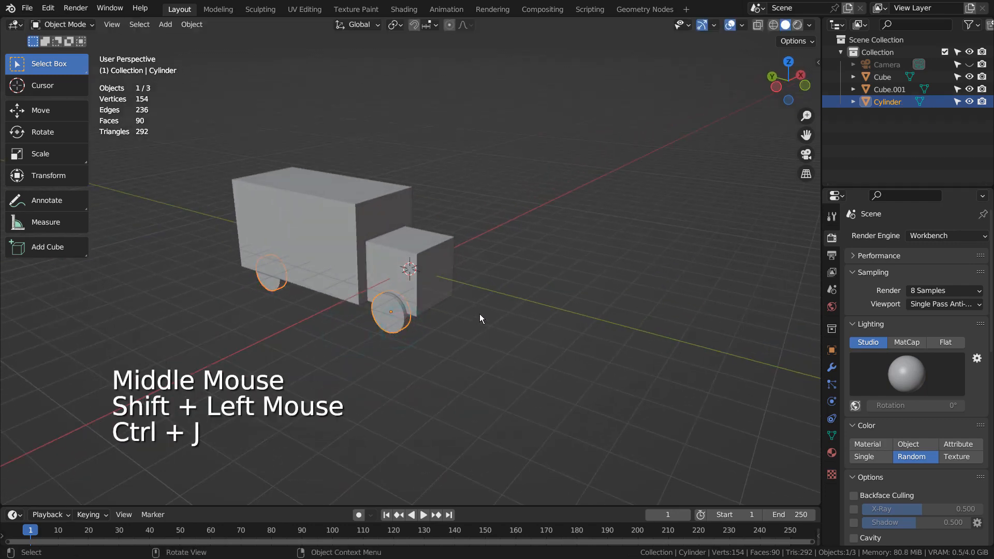
# Step: Set the joined wheels' origin to the 3D cursor
pyautogui.moveTo(482, 319); pyautogui.dragTo(474, 229, button='middle')
pyautogui.click(192, 24)
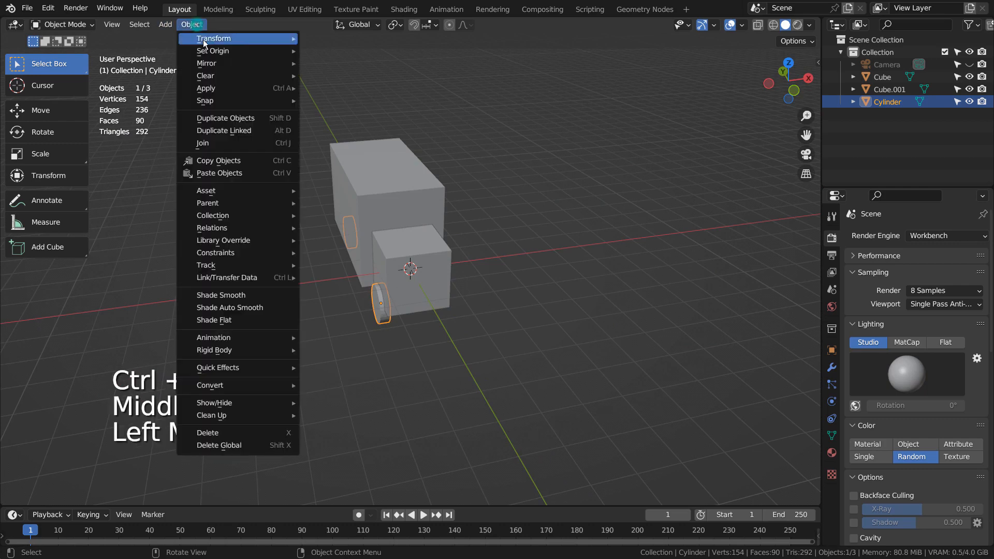
pyautogui.moveTo(212, 51)
pyautogui.click(376, 77)
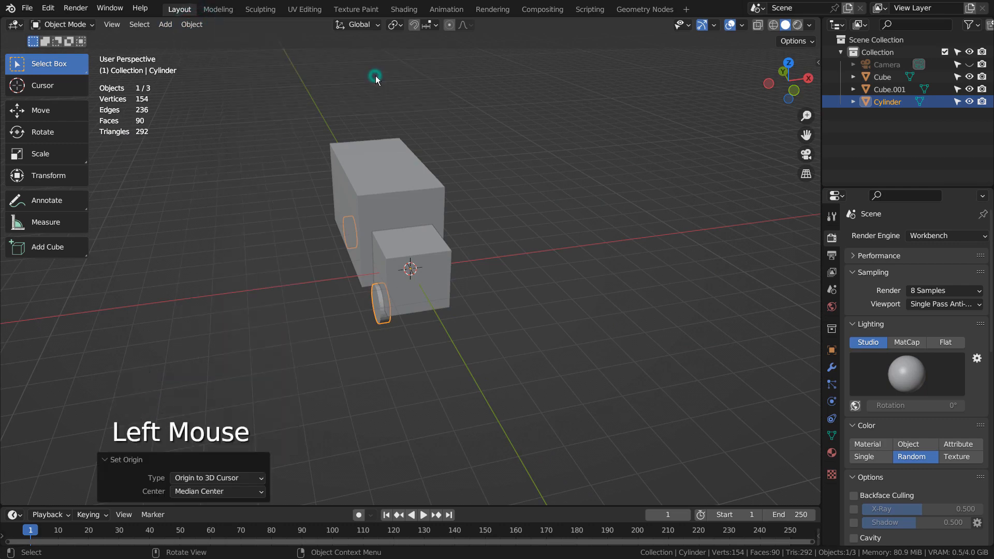
# Step: Add a Mirror modifier to the wheels, keeping only the X axis enabled
pyautogui.click(831, 366)
pyautogui.click(904, 236)
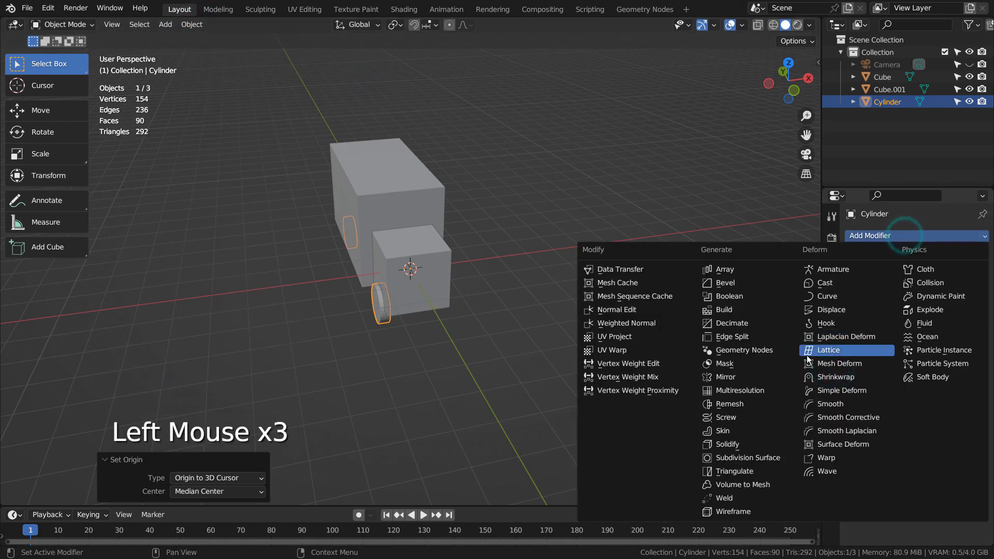
pyautogui.click(774, 374)
pyautogui.click(658, 331)
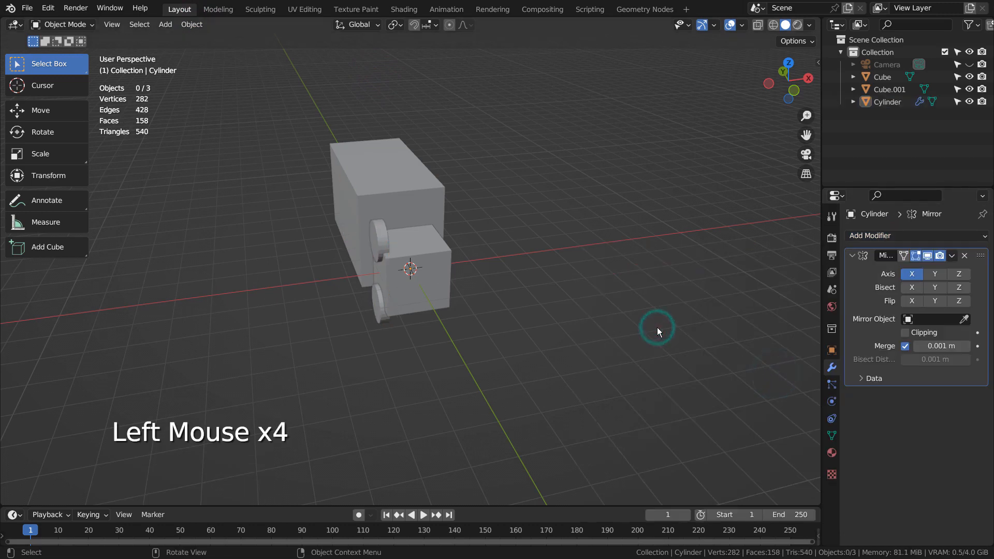
pyautogui.click(936, 274)
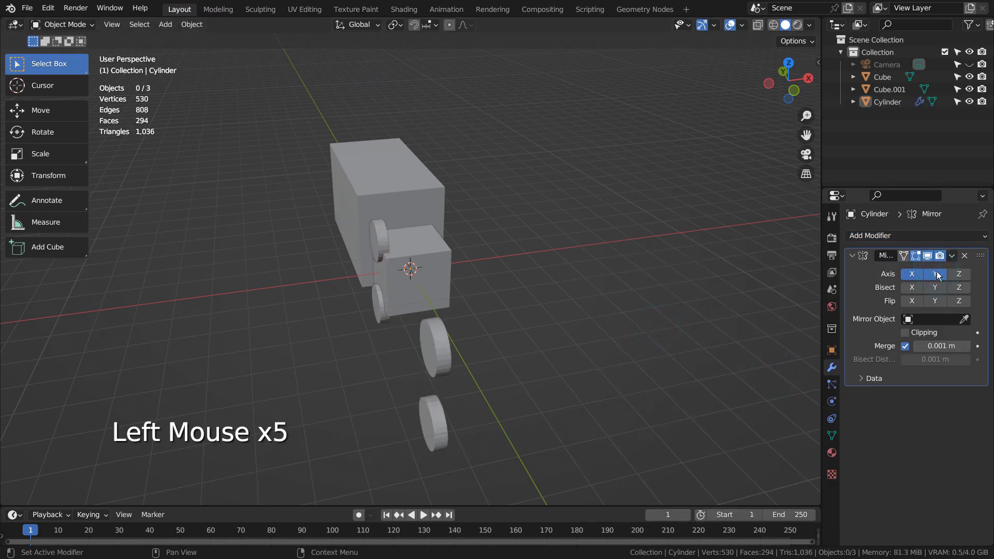
pyautogui.click(936, 274)
# Step: Apply the wheel object's transforms so the mirrored pair sits on the truck's opposite side
pyautogui.click(436, 276)
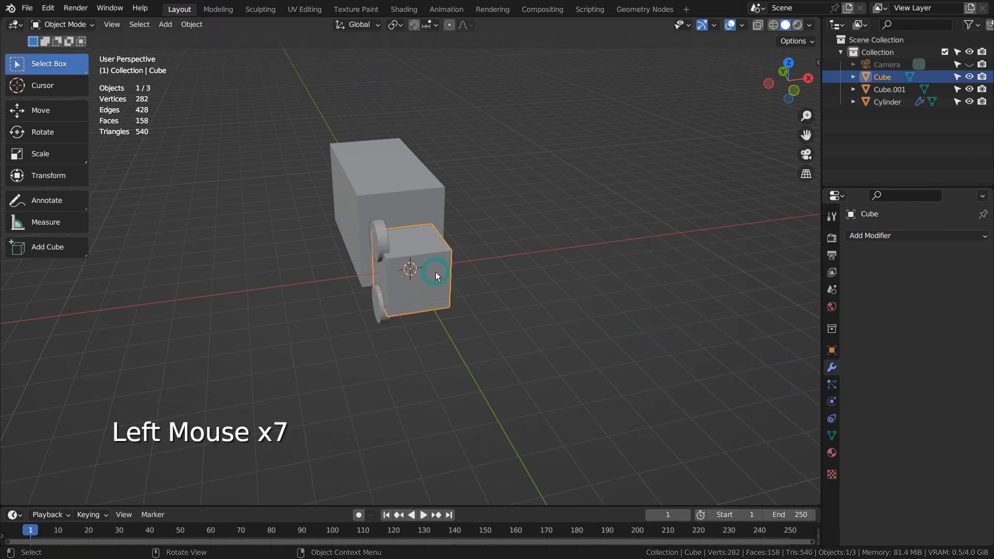
pyautogui.moveTo(436, 275); pyautogui.dragTo(432, 244, button='middle')
pyautogui.click(428, 325)
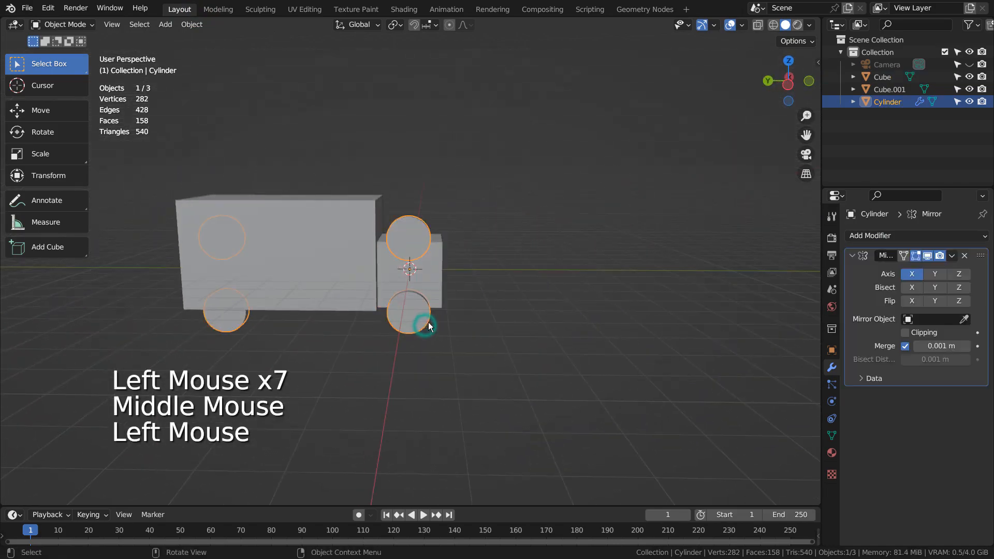
pyautogui.hotkey('ctrl', 'a')
pyautogui.click(469, 360)
pyautogui.moveTo(470, 361); pyautogui.dragTo(404, 373, button='middle')
pyautogui.click(557, 364)
# Step: Add a horizontal loop cut around the middle of the cab cube
pyautogui.moveTo(558, 365)
pyautogui.mouseDown(button='middle')
pyautogui.moveTo(534, 359)
pyautogui.moveTo(555, 362)
pyautogui.mouseUp(button='middle')
pyautogui.click(413, 280)
pyautogui.press('Tab')
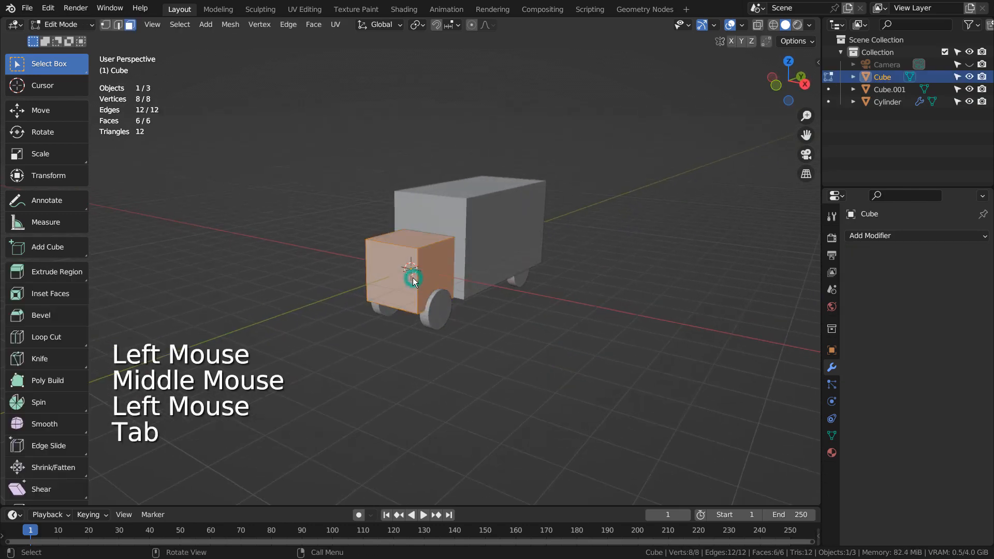
pyautogui.hotkey('ctrl', 'r')
pyautogui.click(406, 277)
pyautogui.click(411, 277)
# Step: Move the cab's lower front face forward about 0.86 m along the Y axis and leave Edit Mode
pyautogui.click(404, 291)
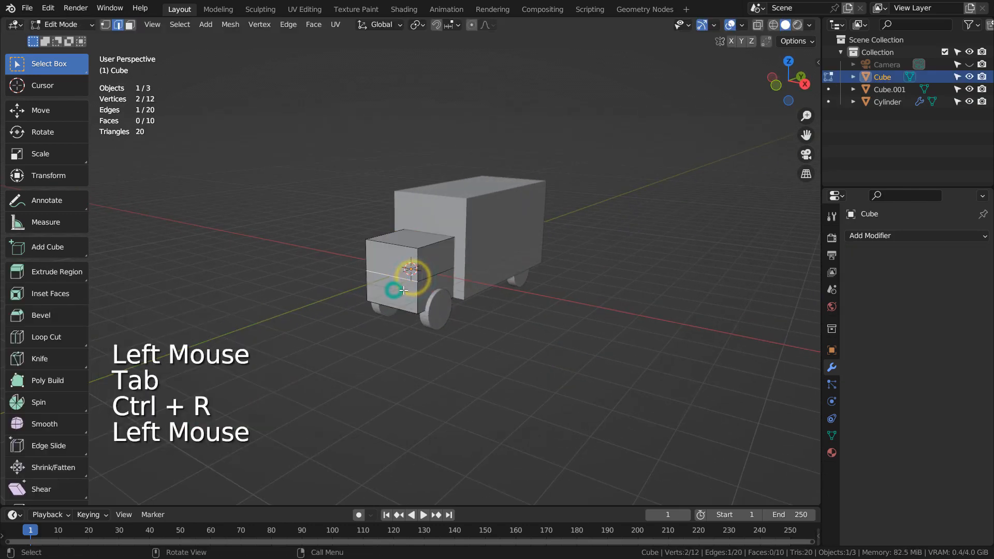
pyautogui.press('3')
pyautogui.click(394, 291)
pyautogui.press('g')
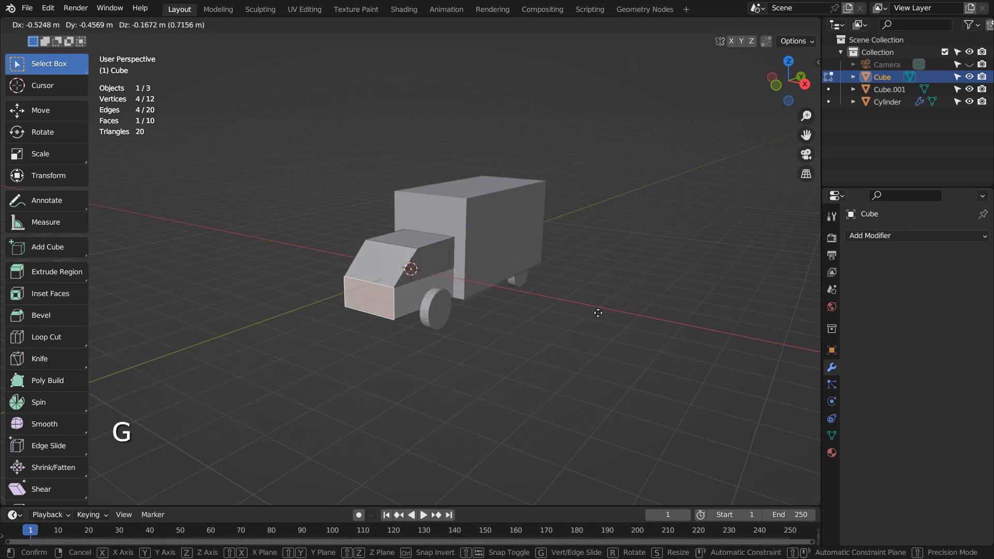
pyautogui.press('y')
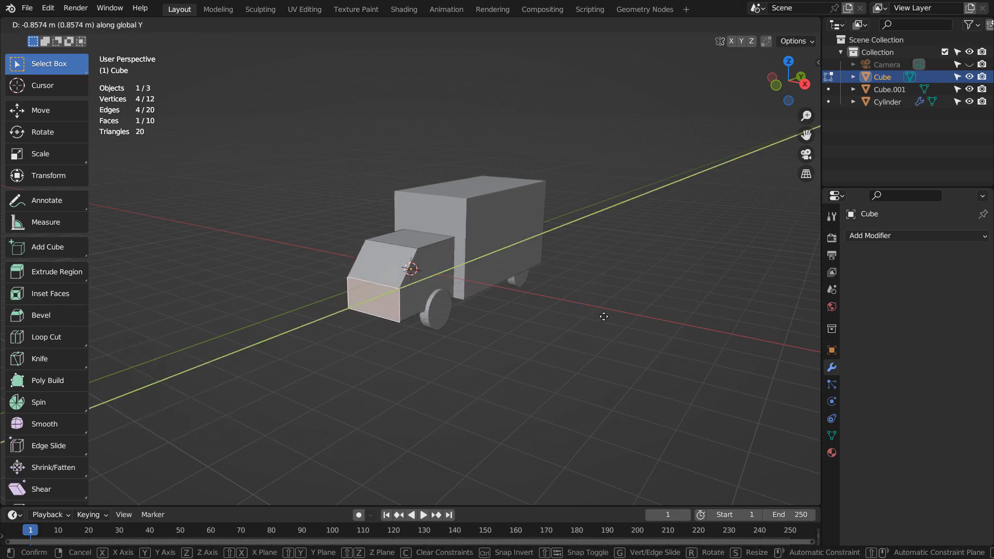
pyautogui.click(603, 316)
pyautogui.press('Tab')
# Step: Align the camera to the current view and walk it back until the whole truck fits inside the frame
pyautogui.moveTo(668, 306); pyautogui.dragTo(637, 338, button='middle')
pyautogui.scroll(2, 634, 334)
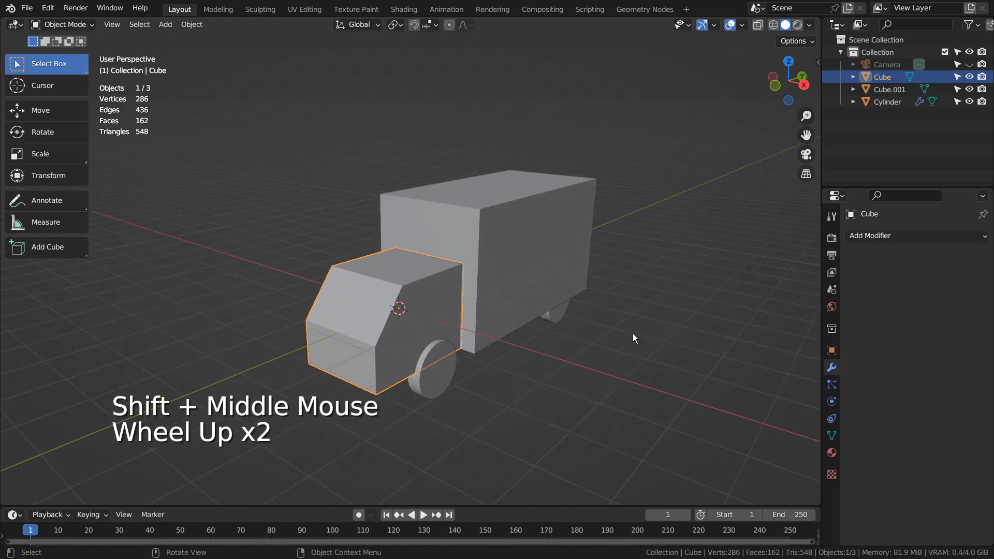
pyautogui.press('ctrl+alt+KP_0')
pyautogui.hotkey('shift', '`')
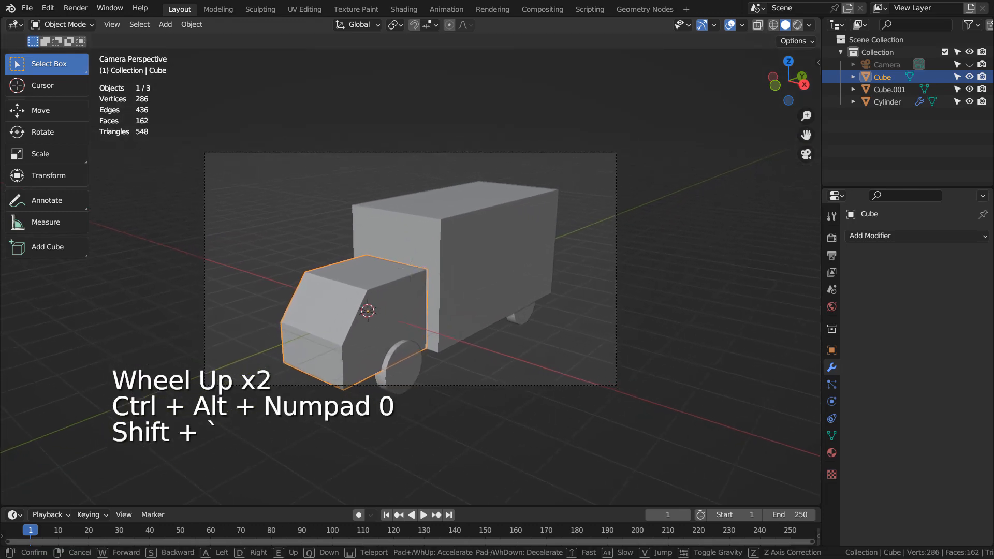
pyautogui.press('s')
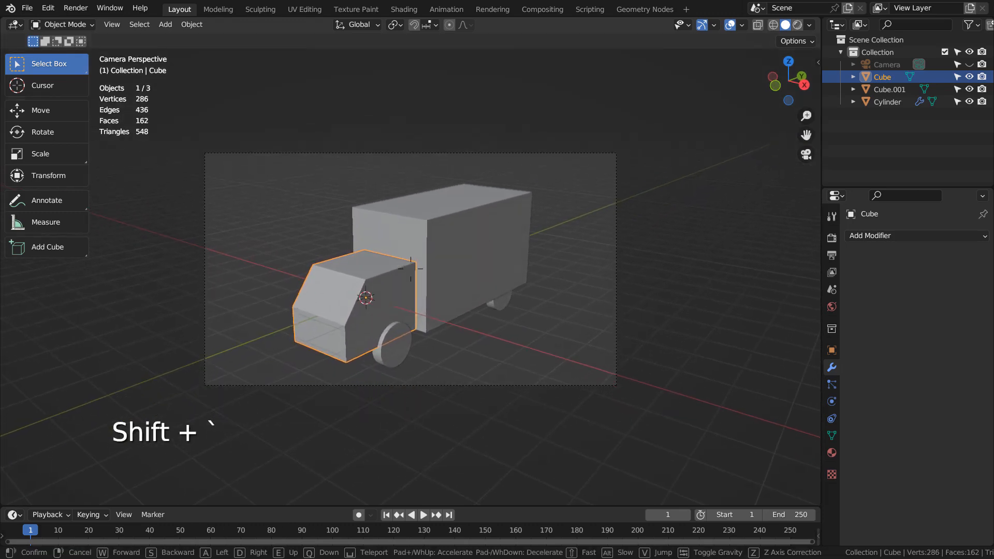
pyautogui.click(644, 330)
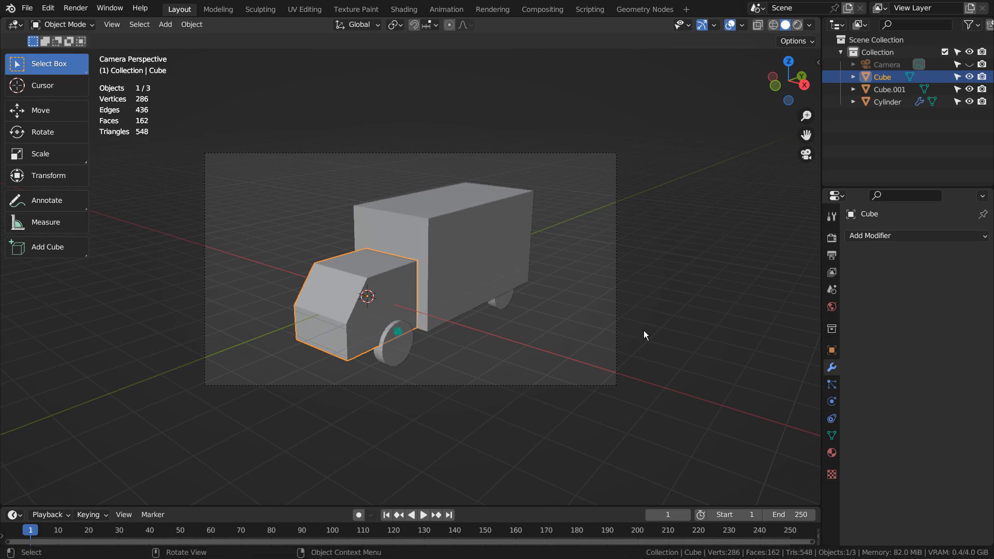
# Step: Deselect the cab, open the scene's render settings and show the Workbench render of the truck
pyautogui.click(692, 313)
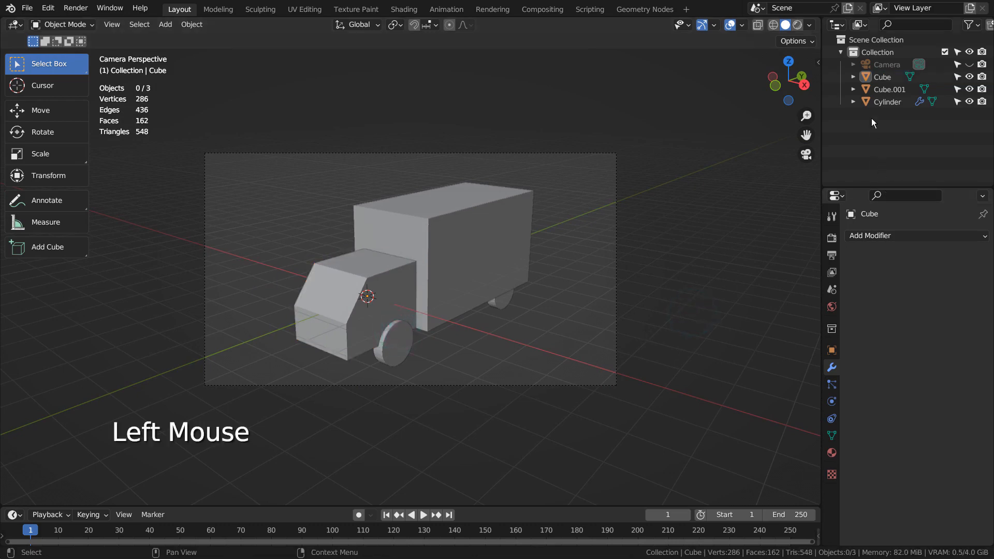
pyautogui.click(833, 236)
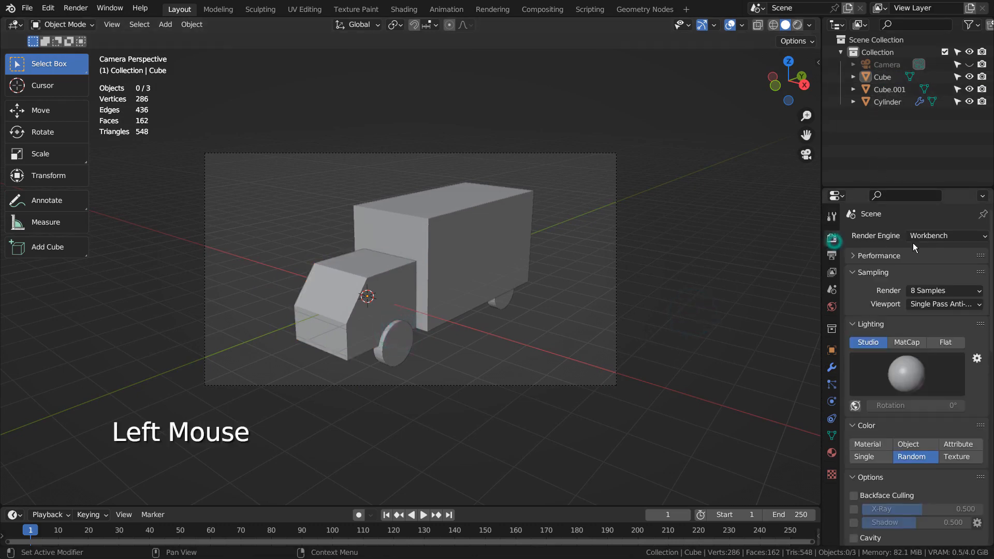
pyautogui.press('F11')
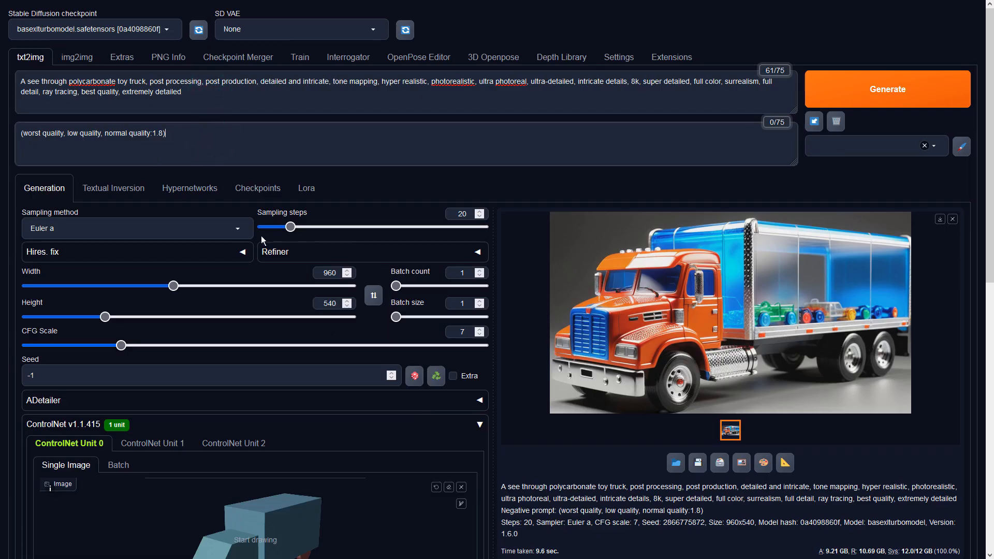
# Step: In the Stable Diffusion web UI, set the txt2img sampler to DPM++ SDE, sampling steps to 8 and CFG scale to 2
pyautogui.click(232, 230)
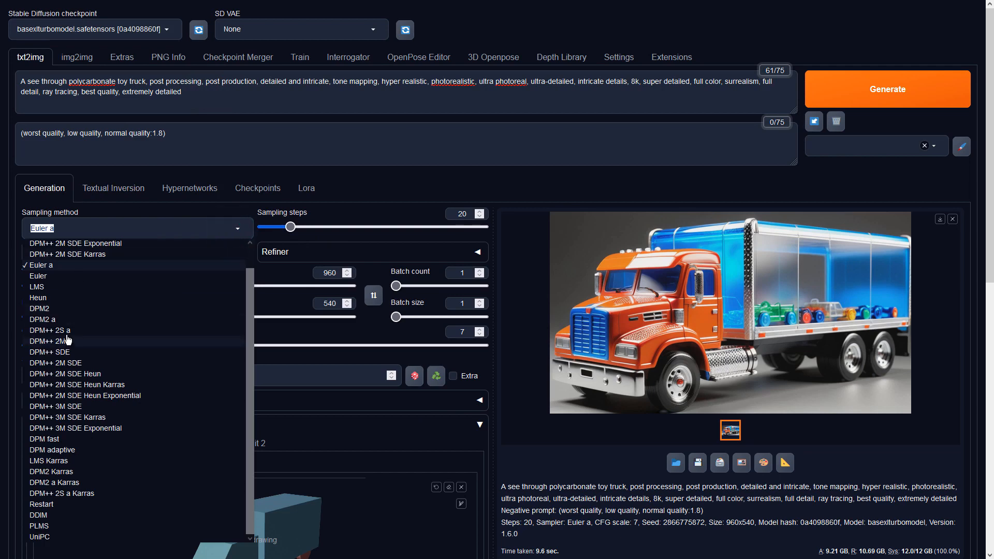
pyautogui.click(65, 352)
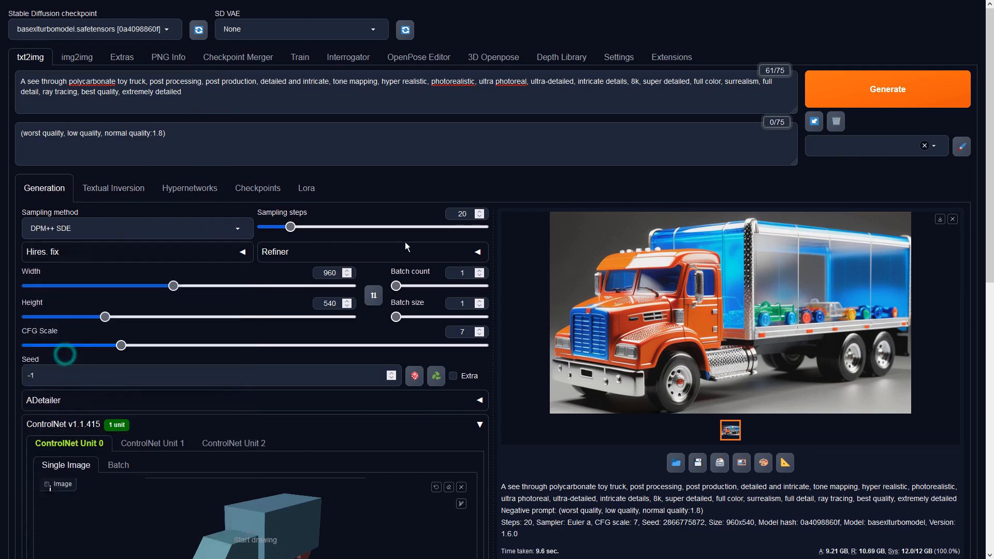
pyautogui.doubleClick(456, 214)
pyautogui.write('8')
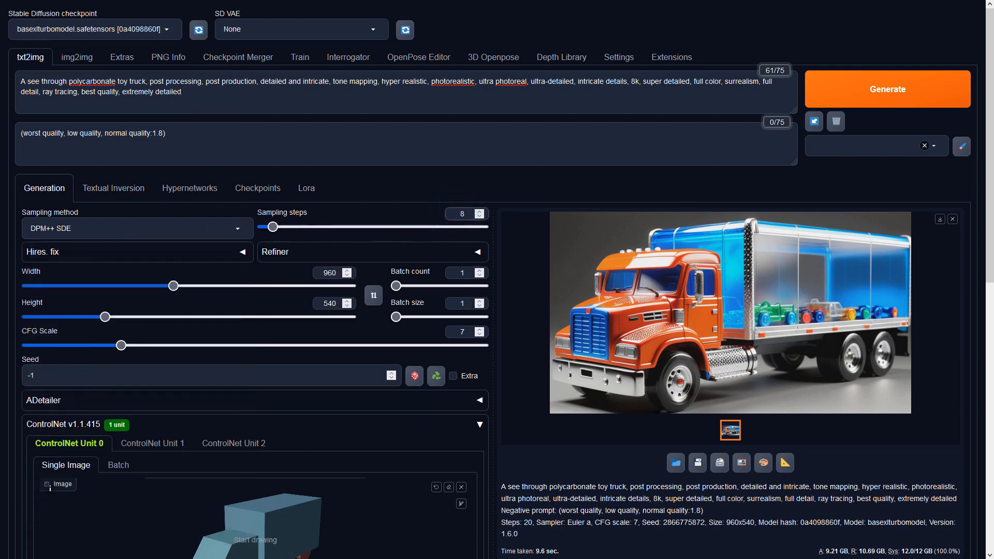
pyautogui.doubleClick(462, 332)
pyautogui.write('2')
pyautogui.click(557, 492)
# Step: Set ControlNet Unit 0 to the Depth control type with preprocessor none and model sai_xl_depth_256lora
pyautogui.scroll(-6, 556, 491)
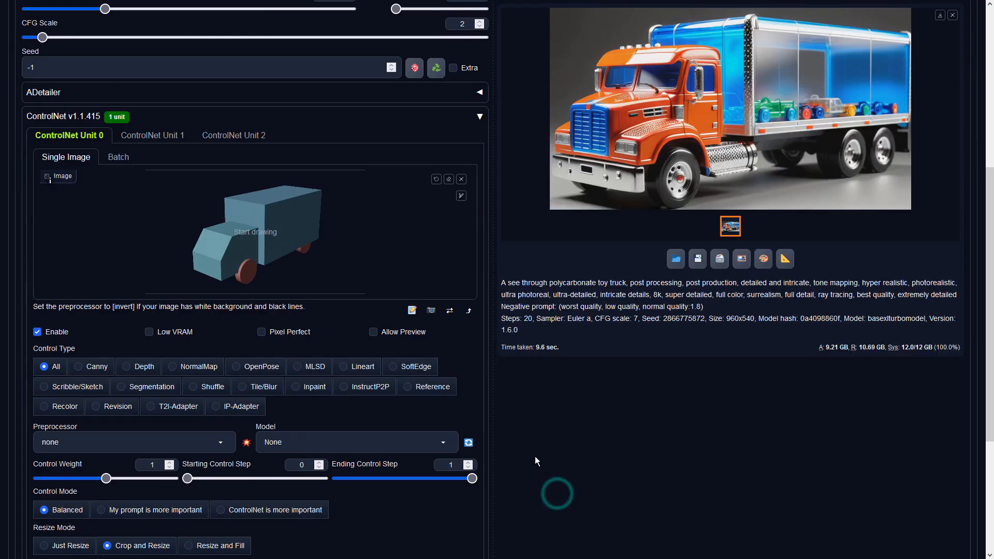
pyautogui.click(152, 367)
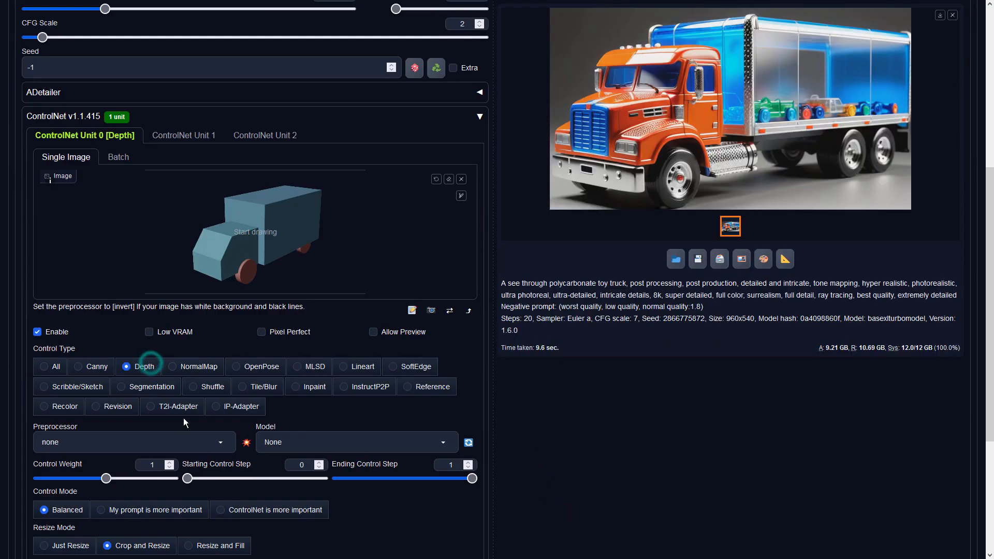
pyautogui.click(222, 444)
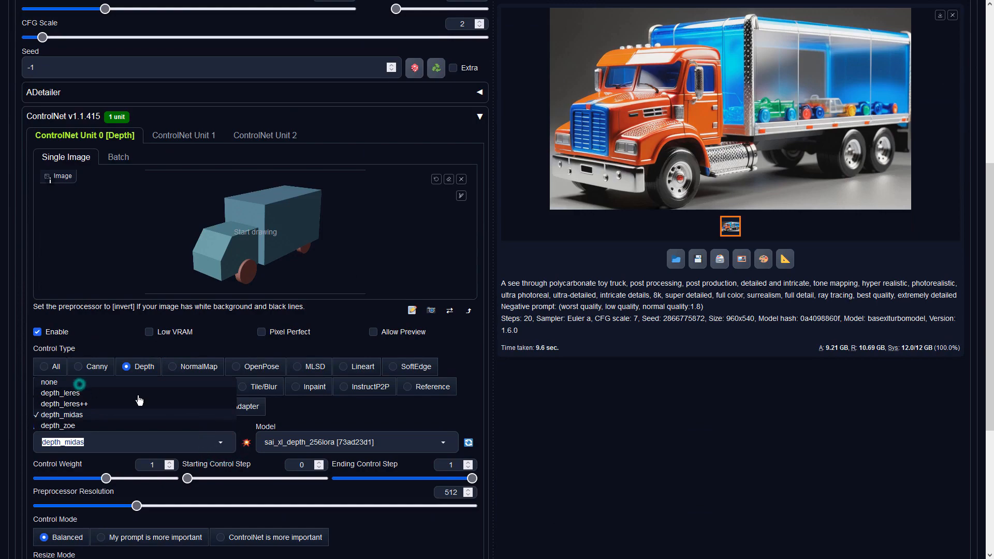
pyautogui.click(79, 383)
pyautogui.click(396, 443)
pyautogui.click(316, 426)
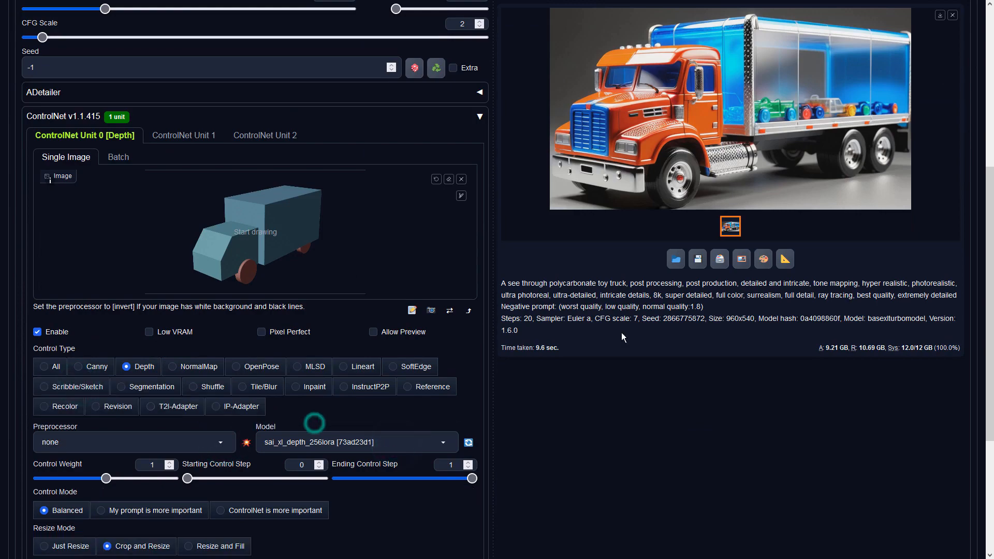
# Step: Generate the txt2img truck image from the depth guide and inspect it at full size
pyautogui.scroll(6, 602, 331)
pyautogui.click(857, 88)
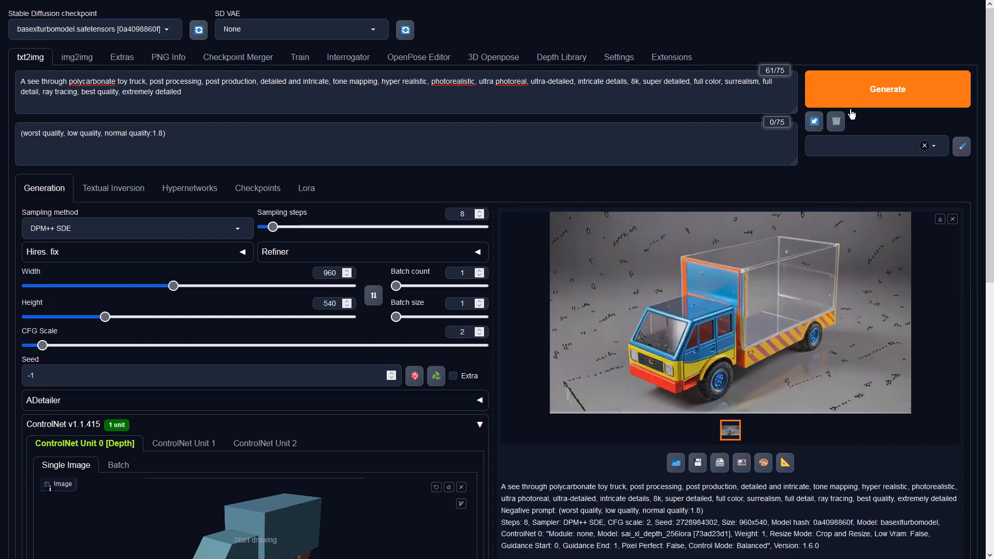
pyautogui.click(822, 296)
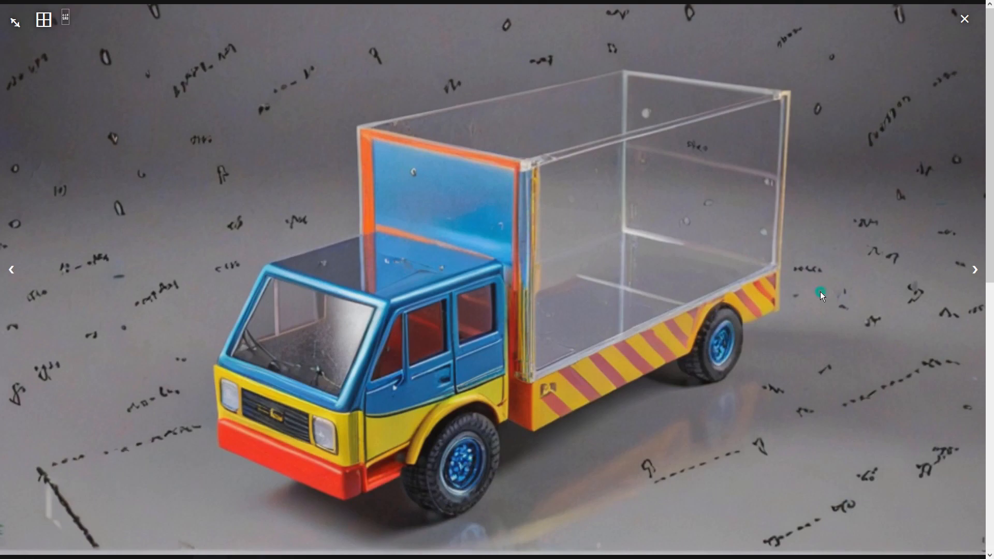
pyautogui.click(822, 296)
# Step: Send the generated truck image to img2img and choose DPM++ SDE as its sampling method
pyautogui.click(742, 462)
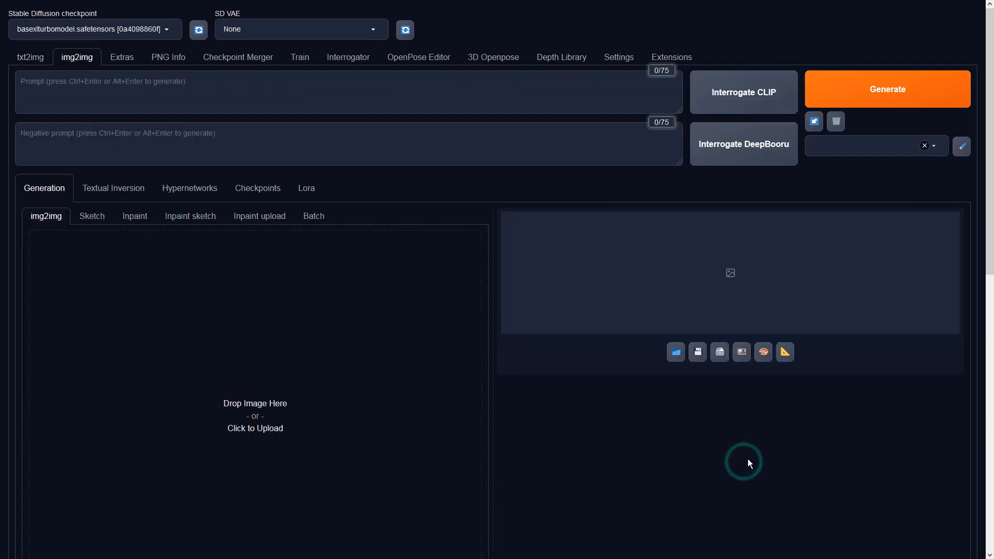
pyautogui.scroll(-6, 261, 341)
pyautogui.click(130, 387)
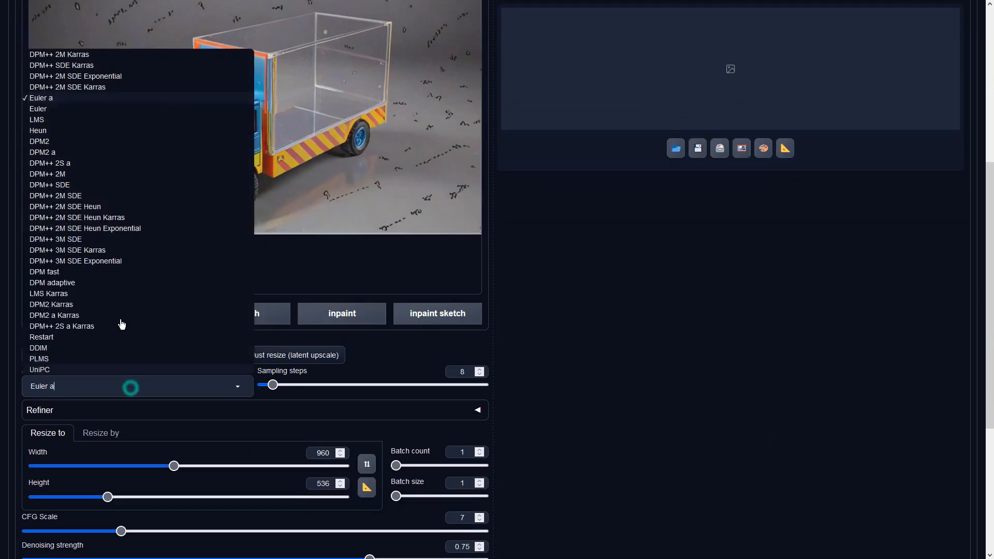
pyautogui.click(107, 188)
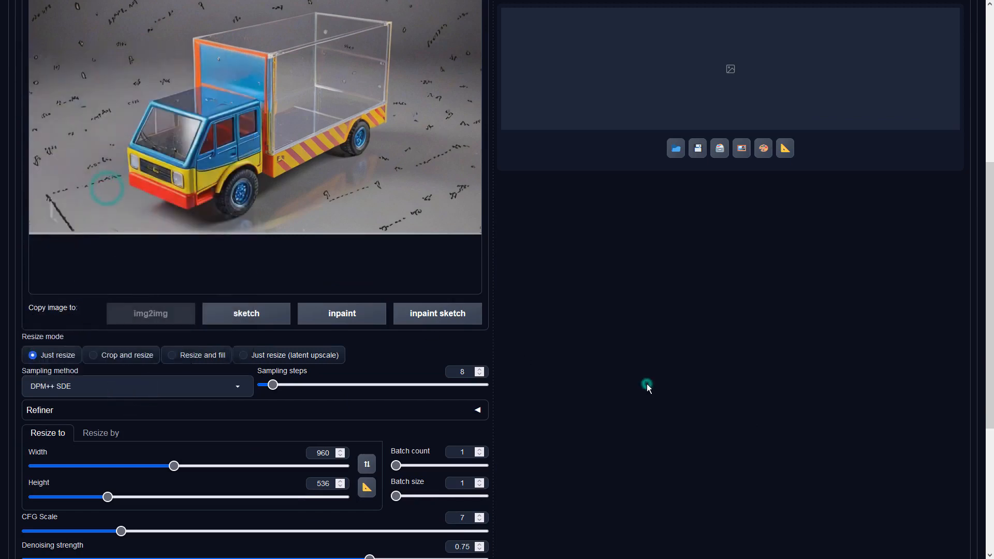
# Step: Set the img2img CFG scale to 2, then generate a new truck variation and inspect it at full size
pyautogui.scroll(-4, 647, 383)
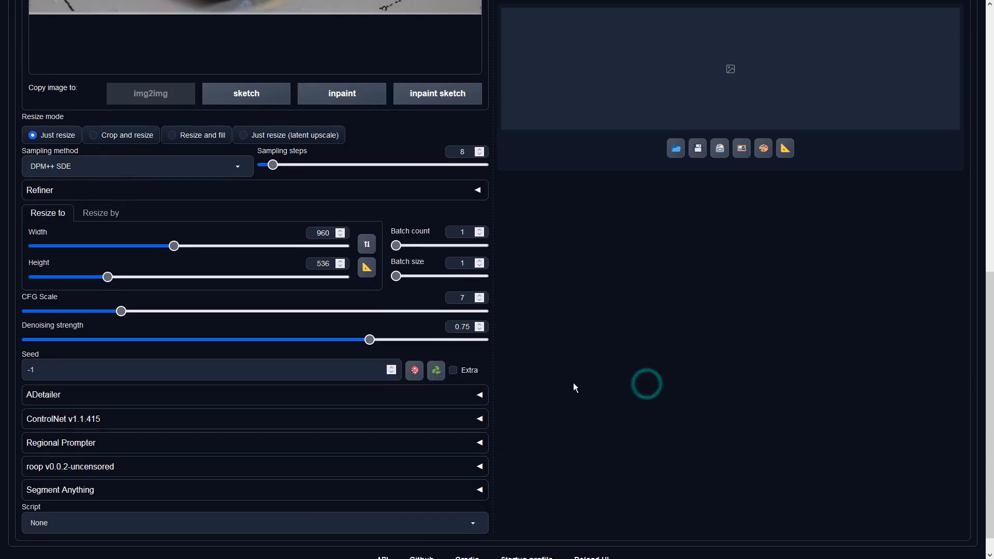
pyautogui.click(621, 302)
pyautogui.scroll(10, 621, 303)
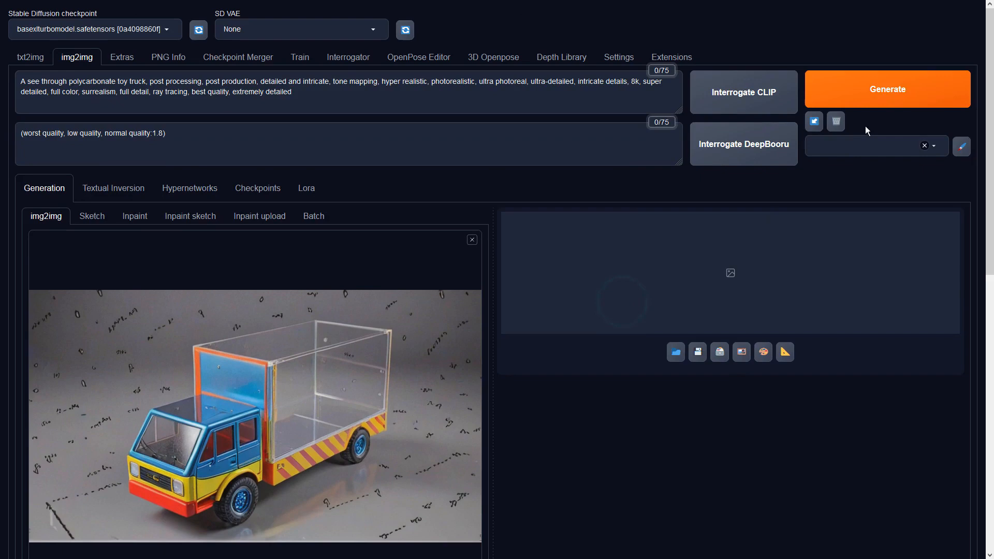
pyautogui.click(883, 87)
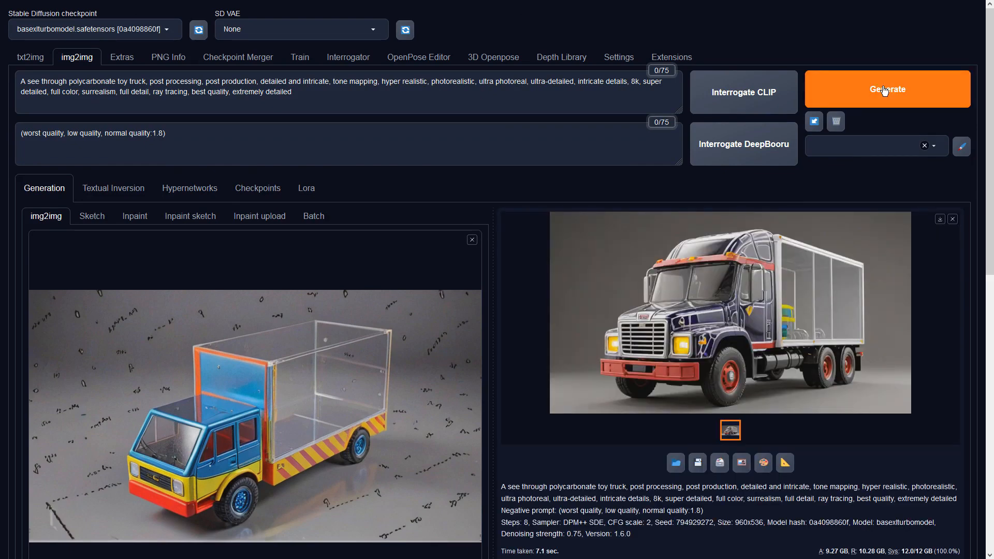
pyautogui.click(814, 349)
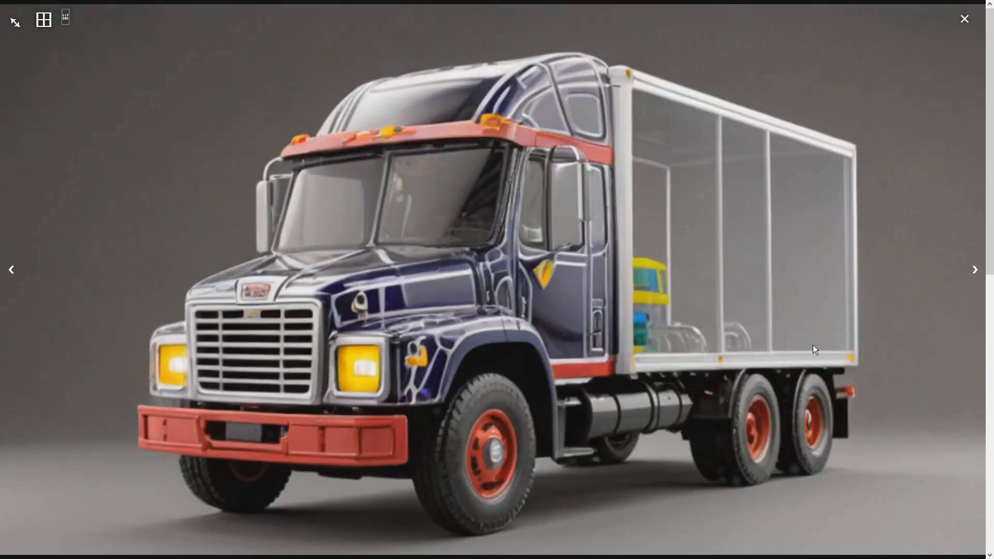
pyautogui.click(813, 345)
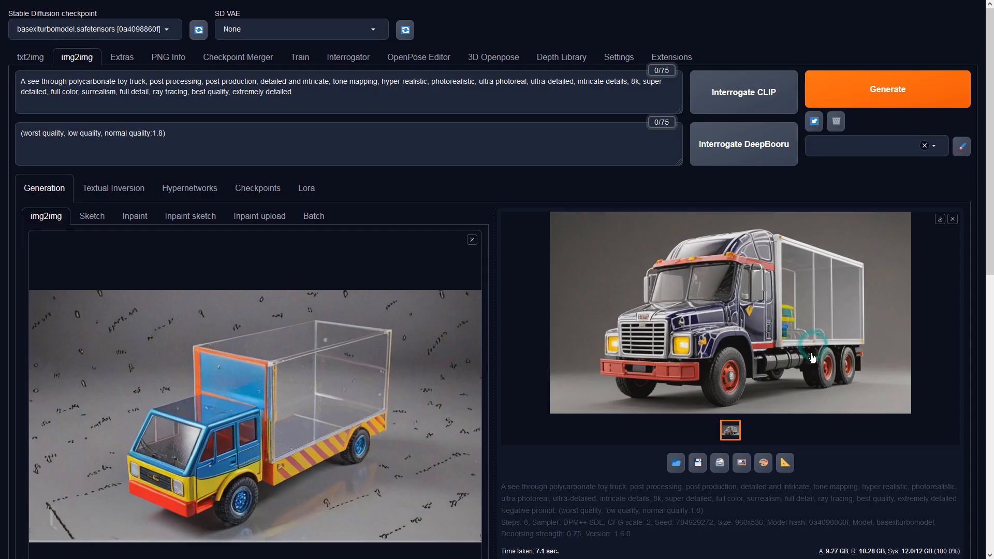
# Step: Feed the new truck variation back into img2img, generate another version and view it enlarged
pyautogui.click(744, 463)
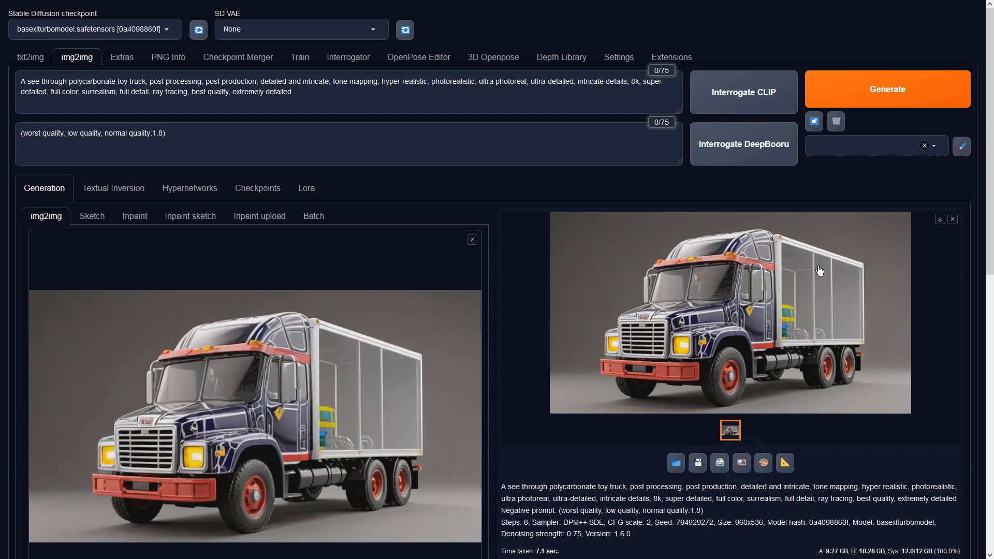
pyautogui.click(865, 90)
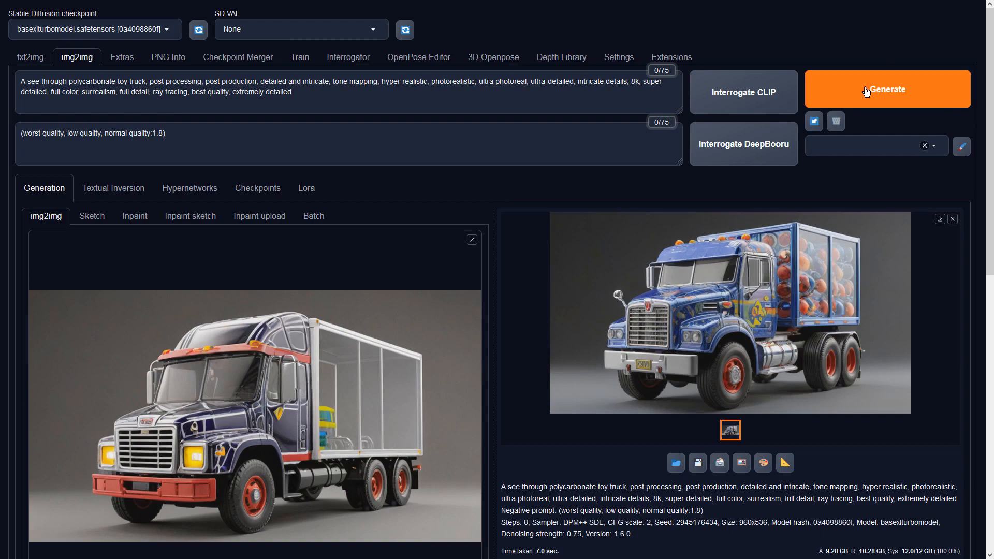
pyautogui.click(865, 273)
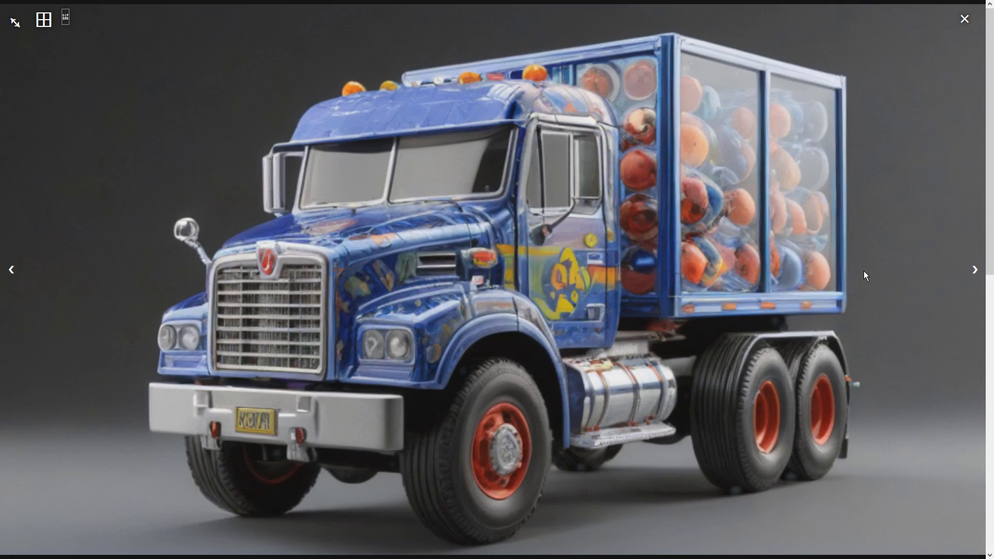
pyautogui.click(863, 271)
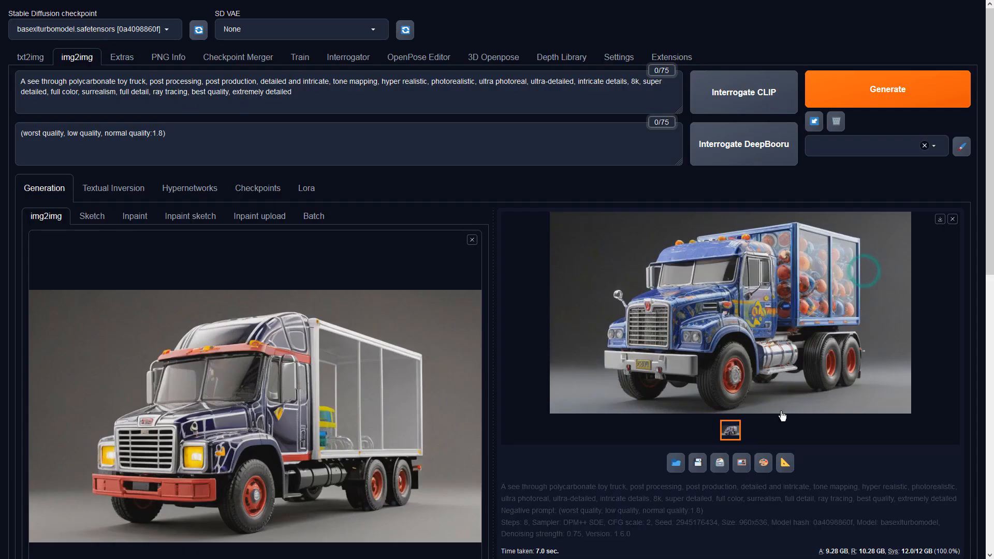
# Step: Send the blue truck image to Extras and upscale it by 2 with the 4x-UltraSharp upscaler
pyautogui.click(785, 459)
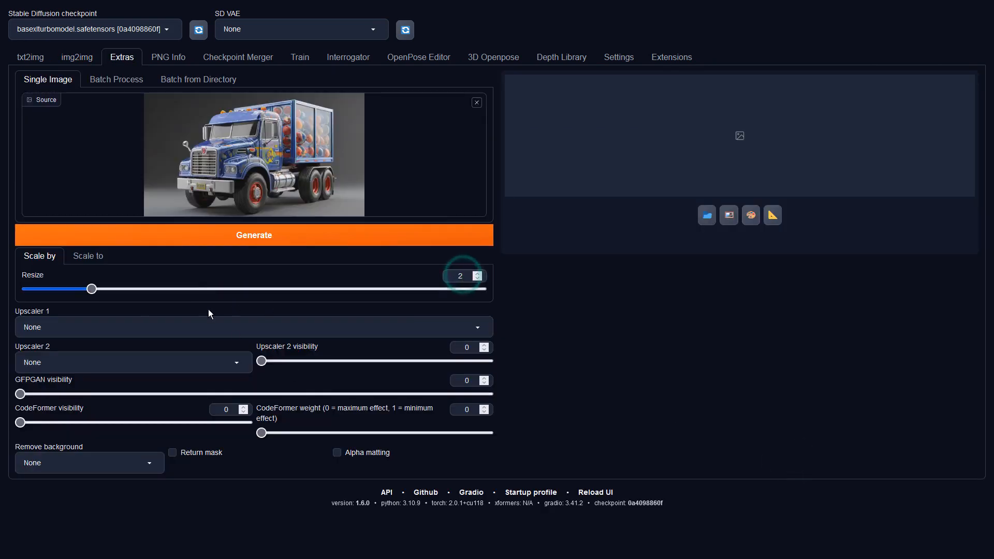
pyautogui.click(133, 319)
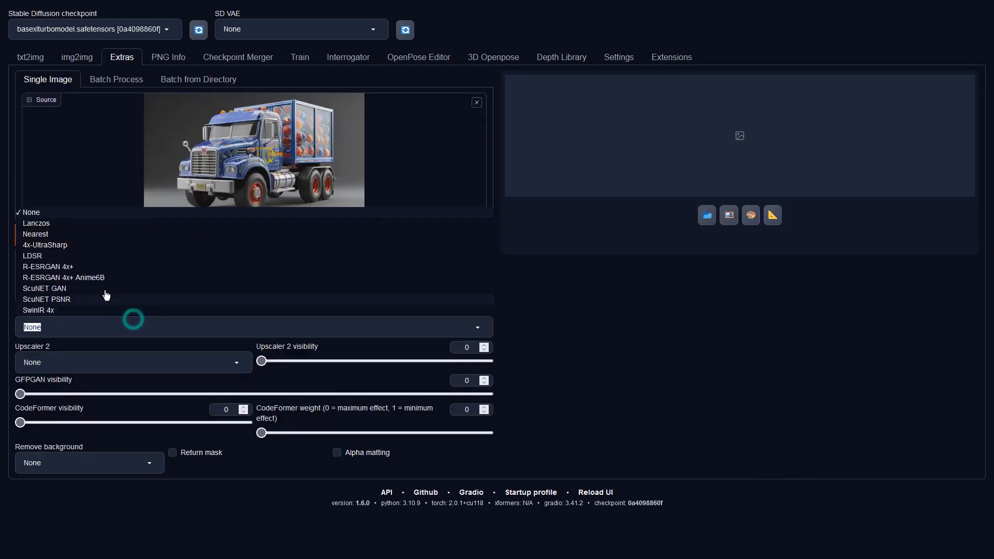
pyautogui.click(92, 245)
pyautogui.click(123, 232)
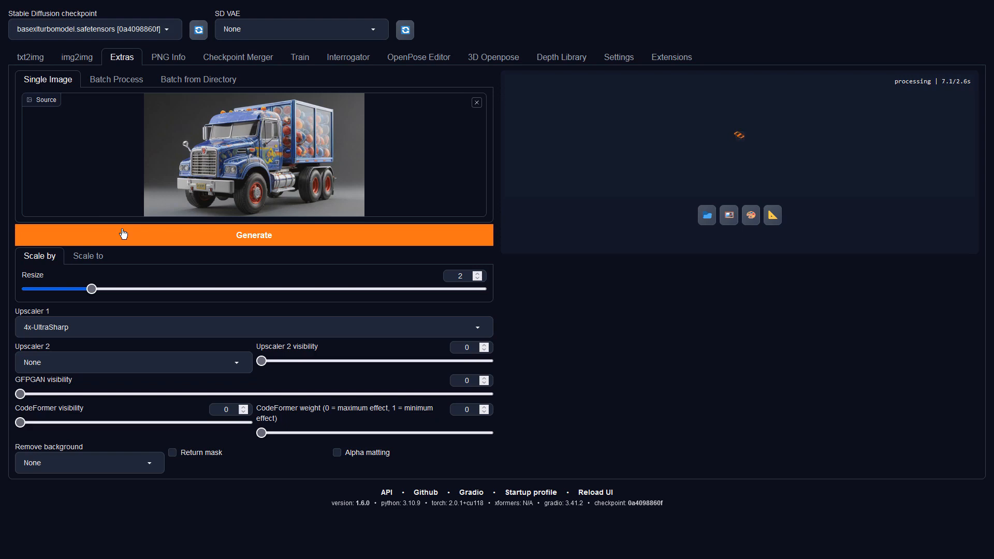
pyautogui.click(724, 229)
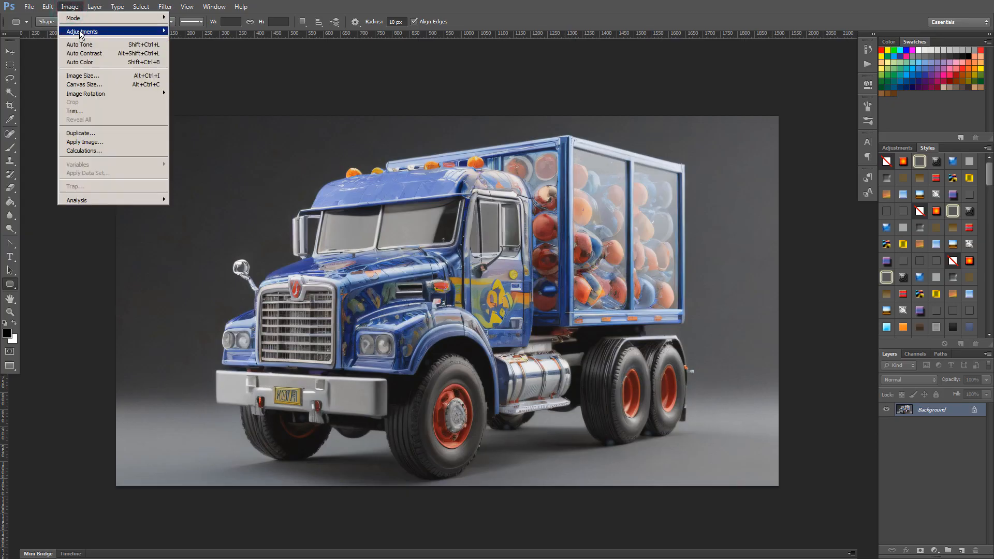
# Step: Apply a Vibrance adjustment to the truck image, raising the vibrance so the blue and orange colours look richer
pyautogui.moveTo(82, 31)
pyautogui.click(278, 75)
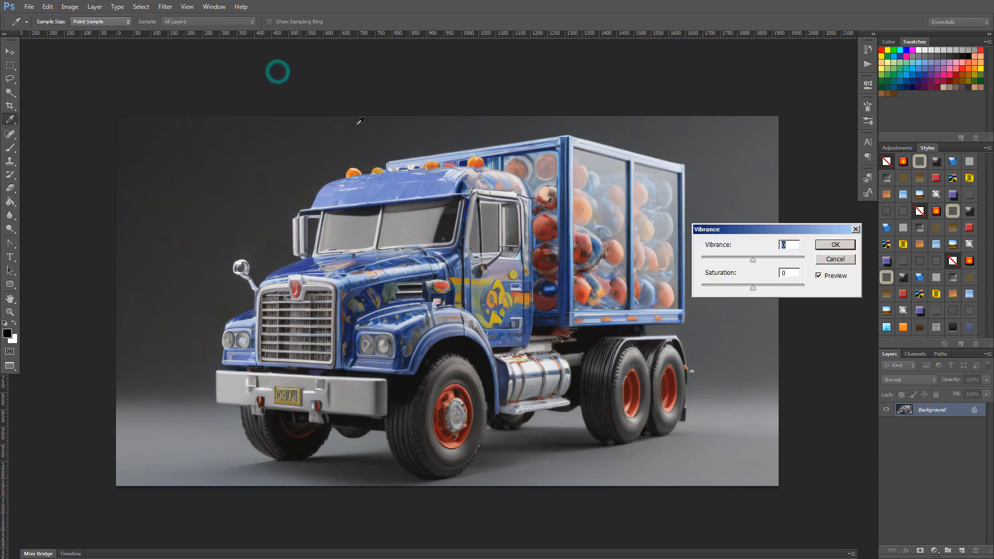
pyautogui.moveTo(753, 258); pyautogui.dragTo(812, 263)
pyautogui.moveTo(767, 288); pyautogui.dragTo(769, 262)
pyautogui.moveTo(772, 260); pyautogui.dragTo(784, 261)
pyautogui.click(835, 244)
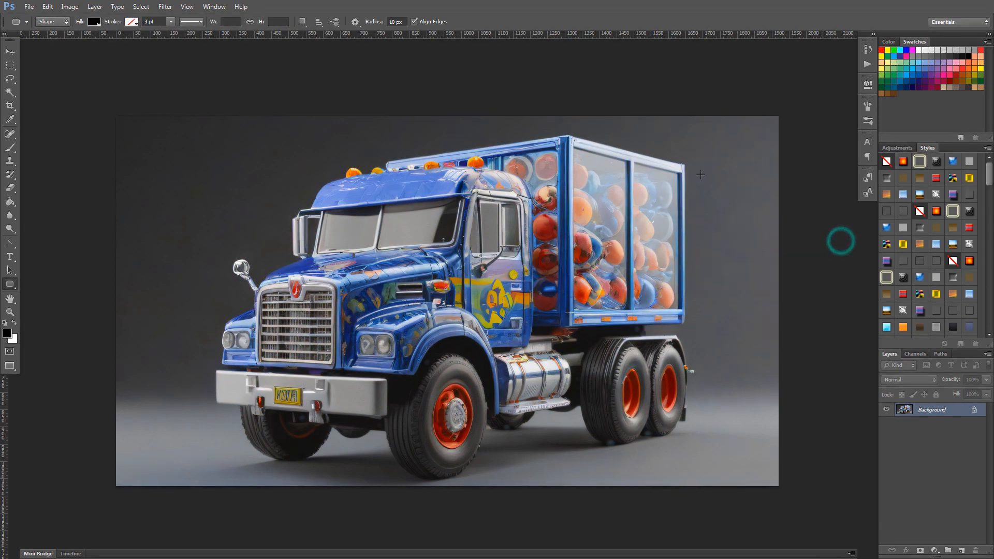
# Step: Apply Auto Contrast and Auto Color to the truck image
pyautogui.click(74, 5)
pyautogui.click(84, 51)
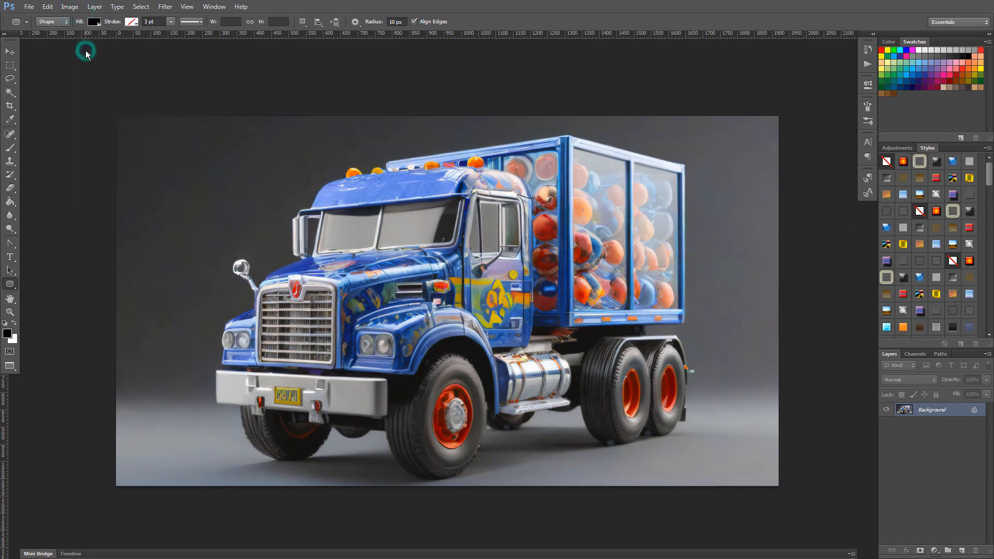
pyautogui.click(70, 5)
pyautogui.click(70, 43)
pyautogui.click(70, 7)
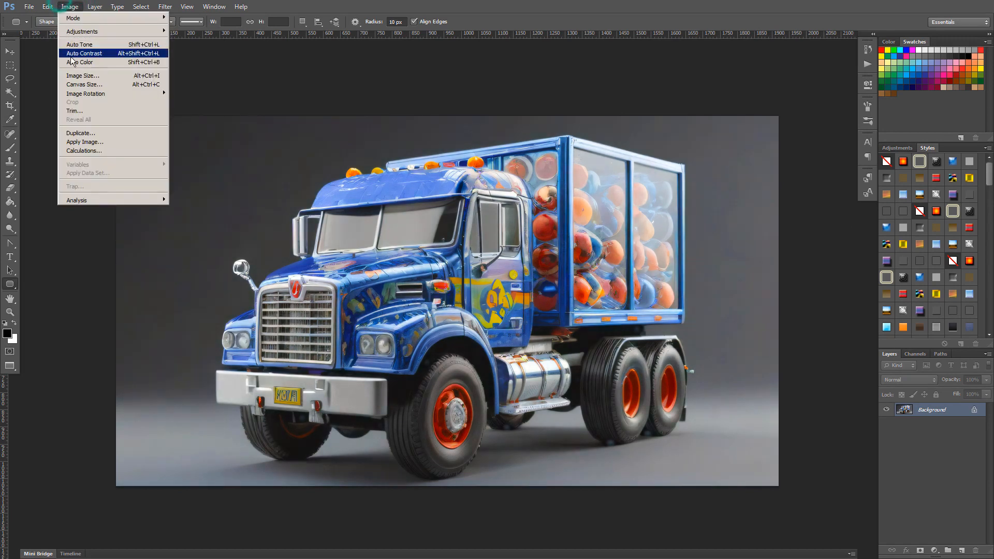
pyautogui.click(72, 62)
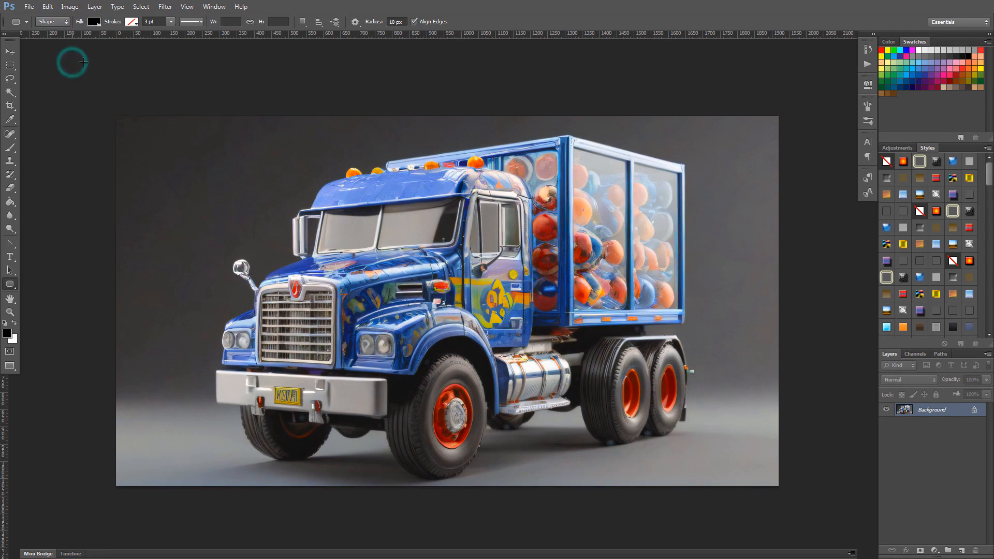
# Step: Compare the original 00001.png with the Auto Color state in the history, ending on the Auto Color state
pyautogui.click(868, 50)
pyautogui.click(782, 54)
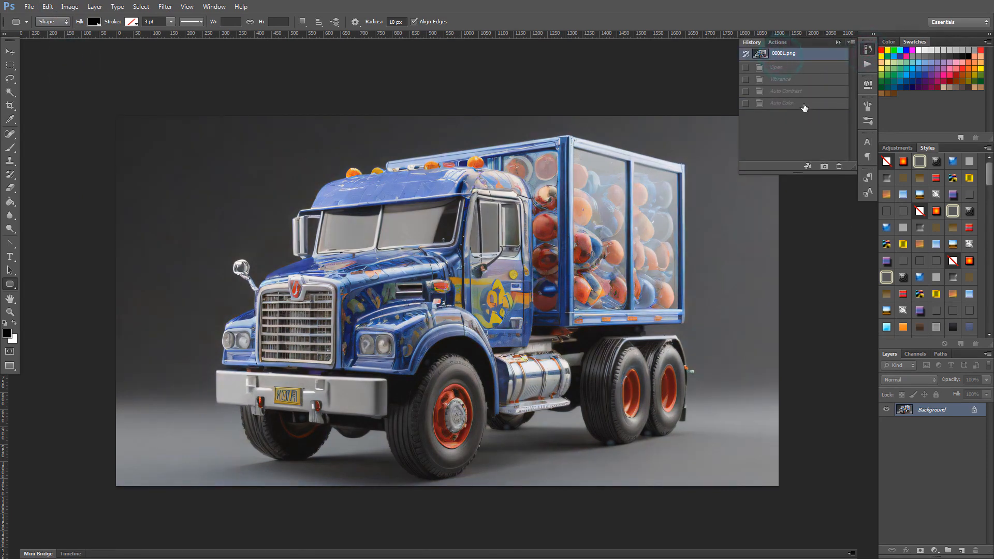
pyautogui.click(804, 104)
pyautogui.click(797, 54)
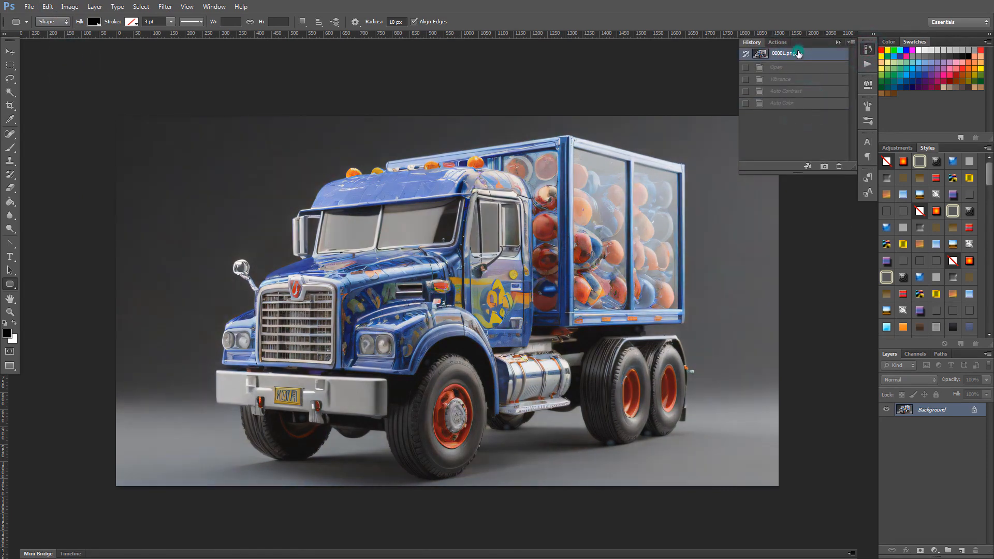
pyautogui.click(804, 104)
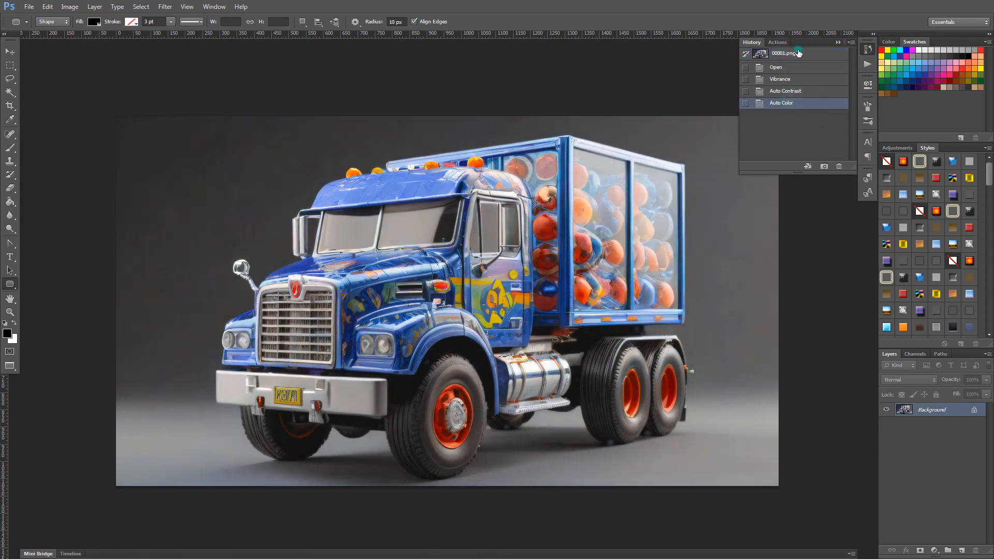
pyautogui.click(798, 53)
pyautogui.click(798, 103)
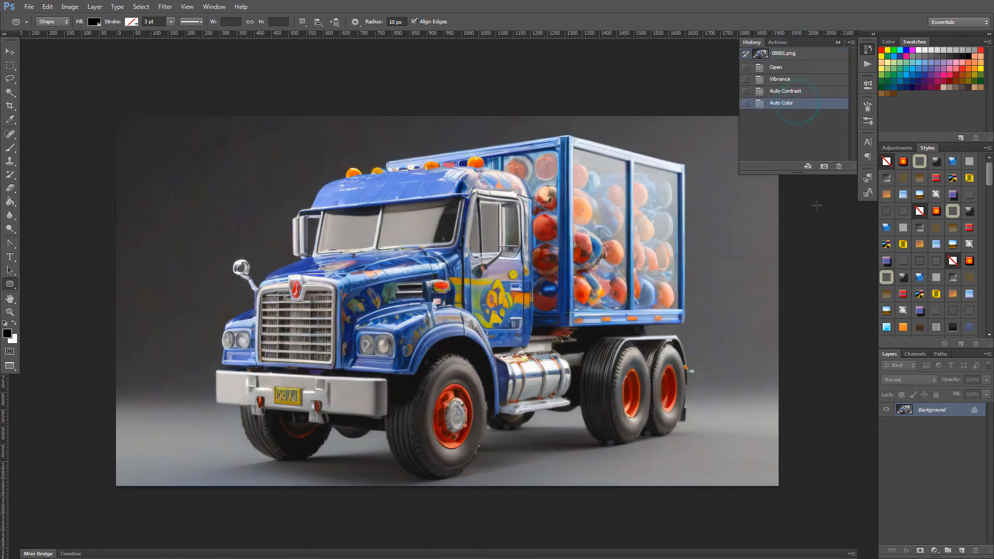